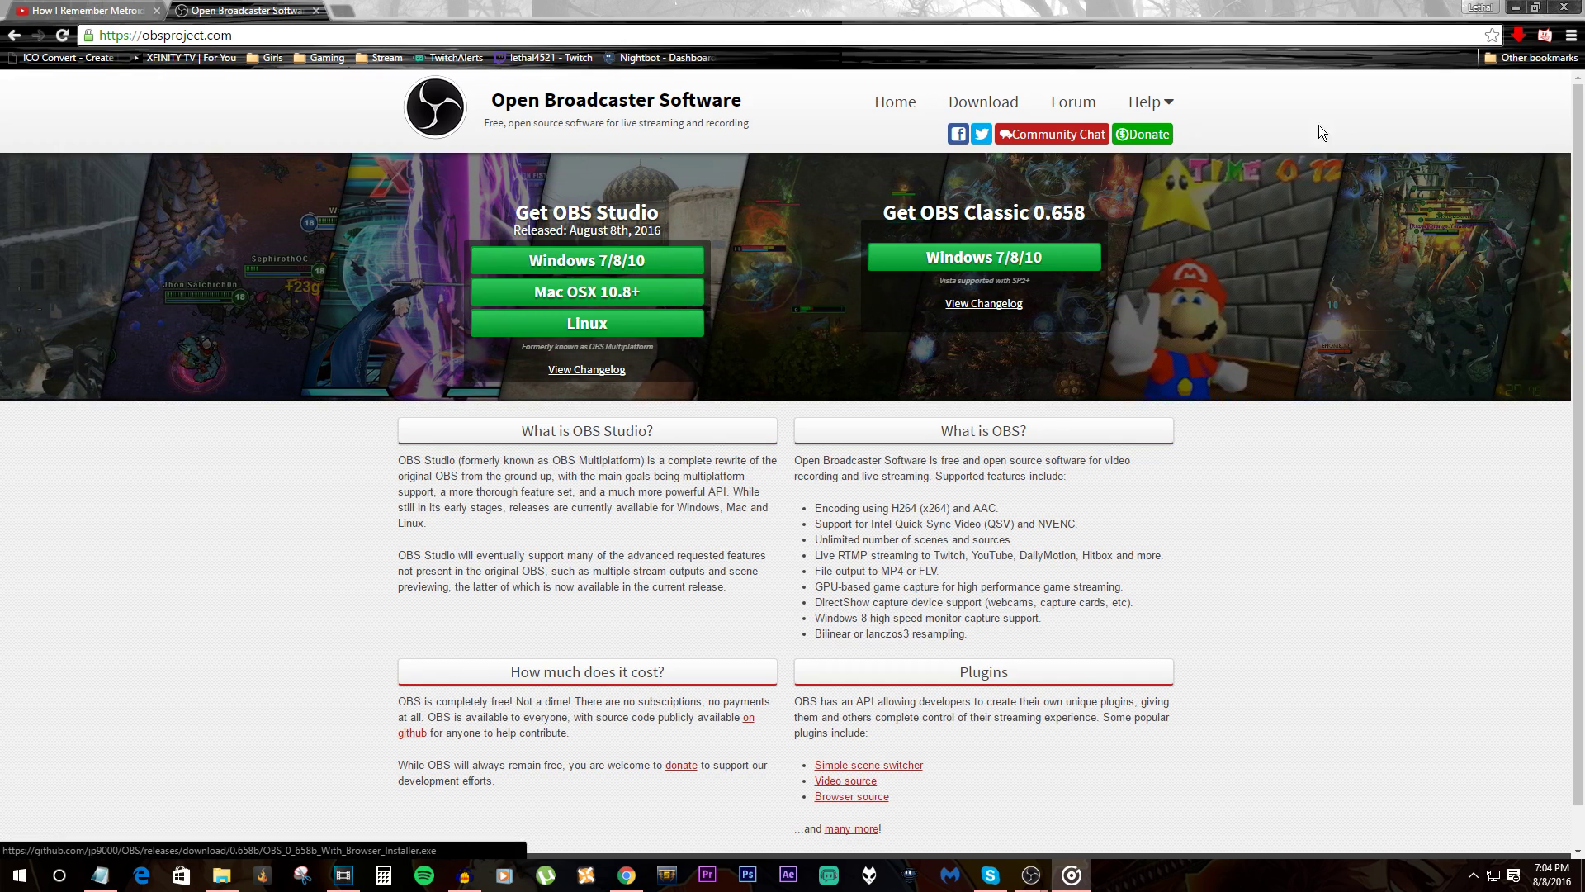
Minimize Chrome and move the OBS Studio window to the middle of the desktop.
left_click(1514, 6)
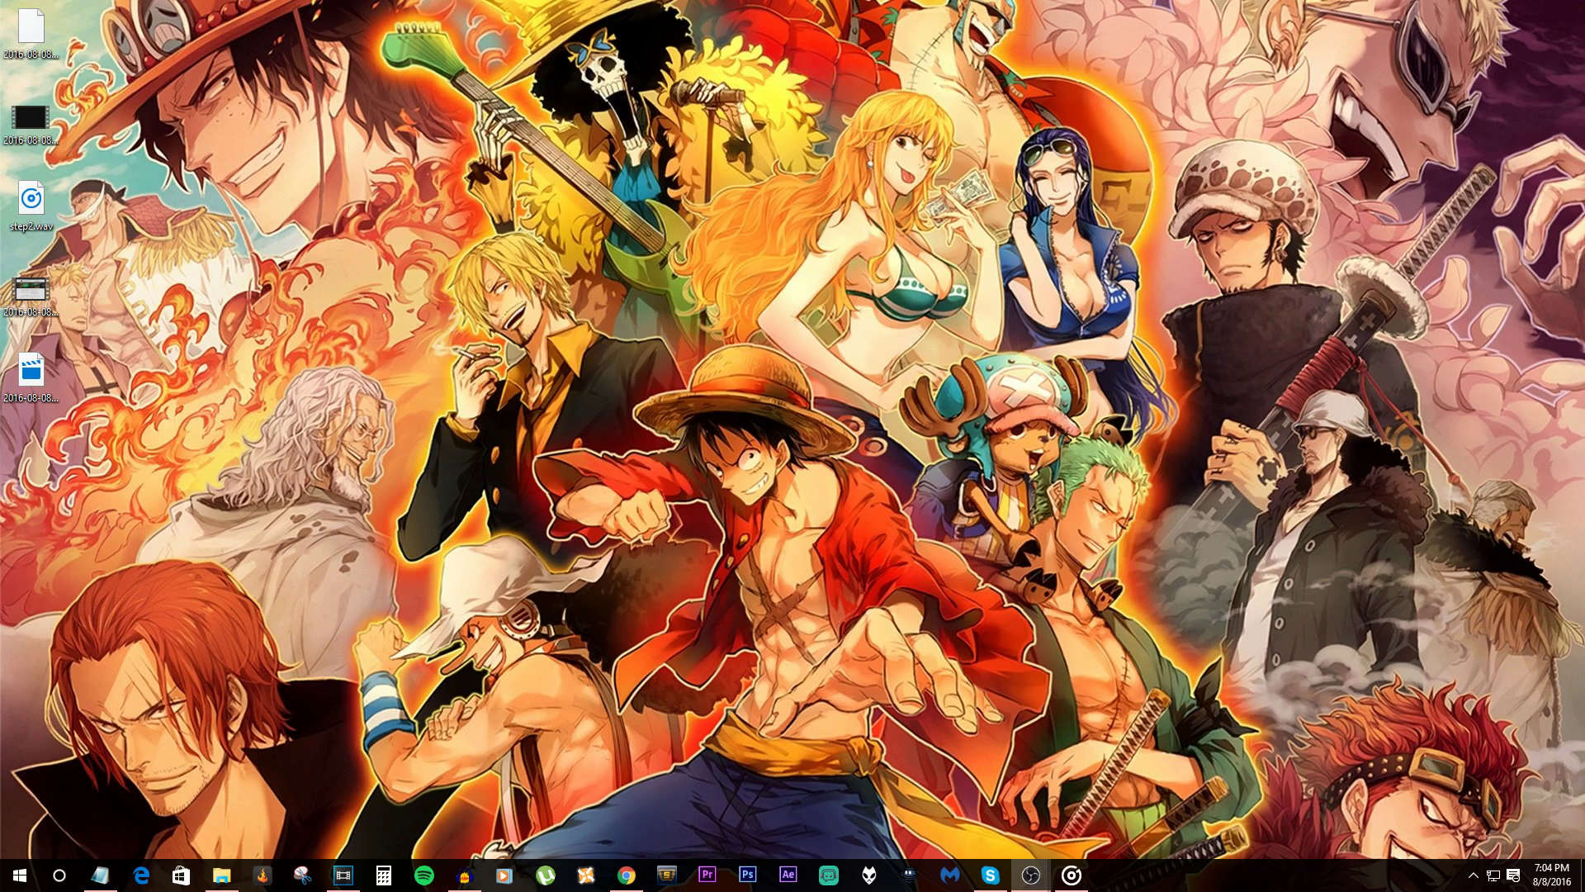
left_click_drag(448, 257, 644, 254)
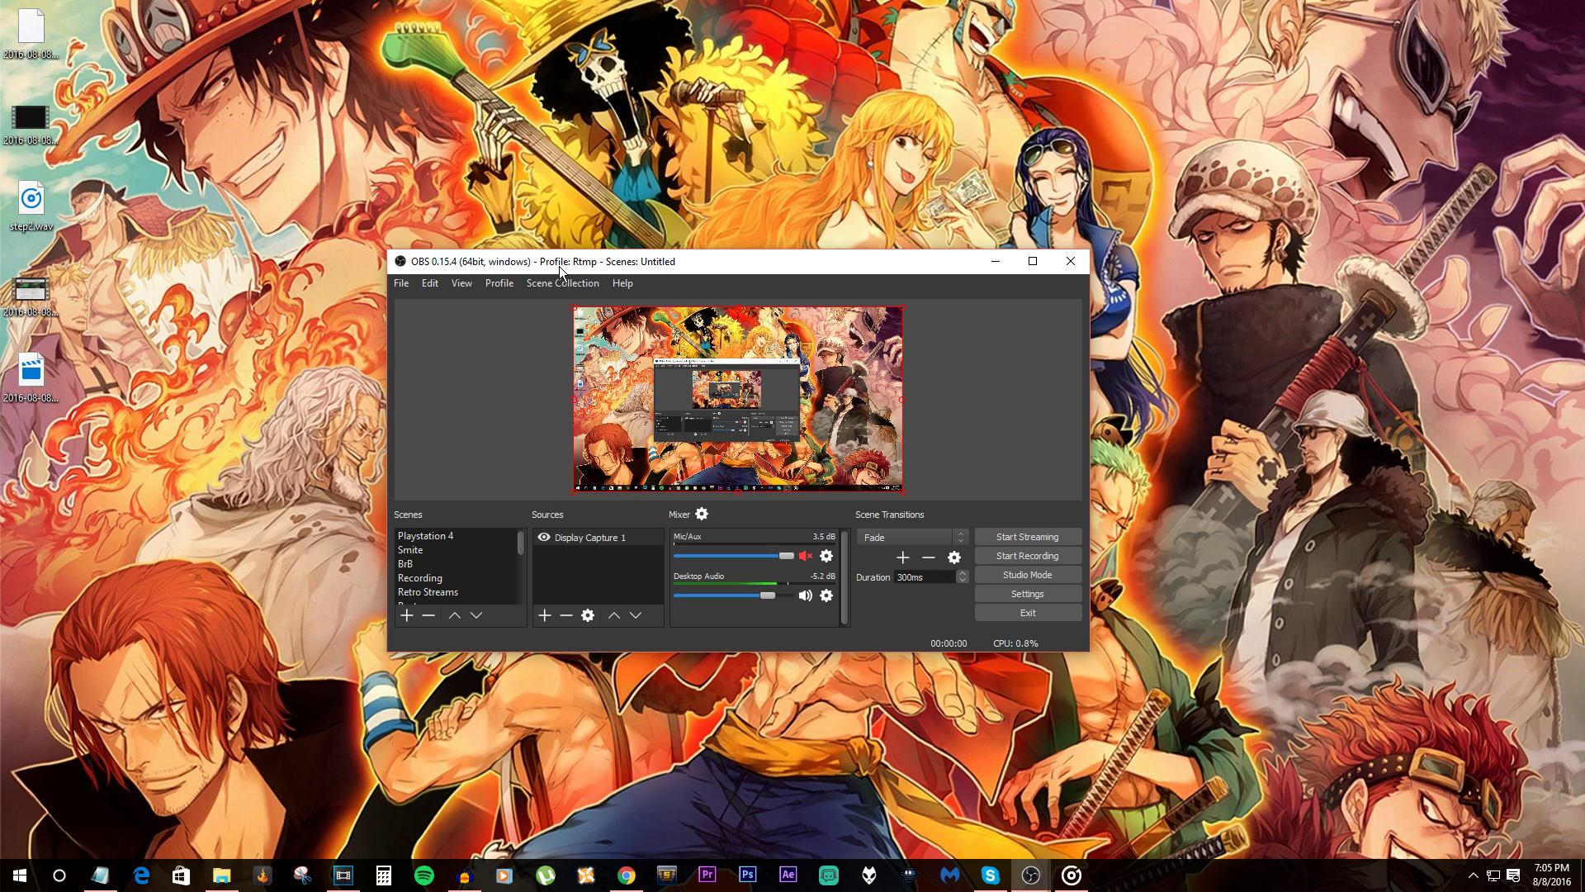
Maximize and restore the OBS window, then open Settings from the File menu.
left_click(1033, 262)
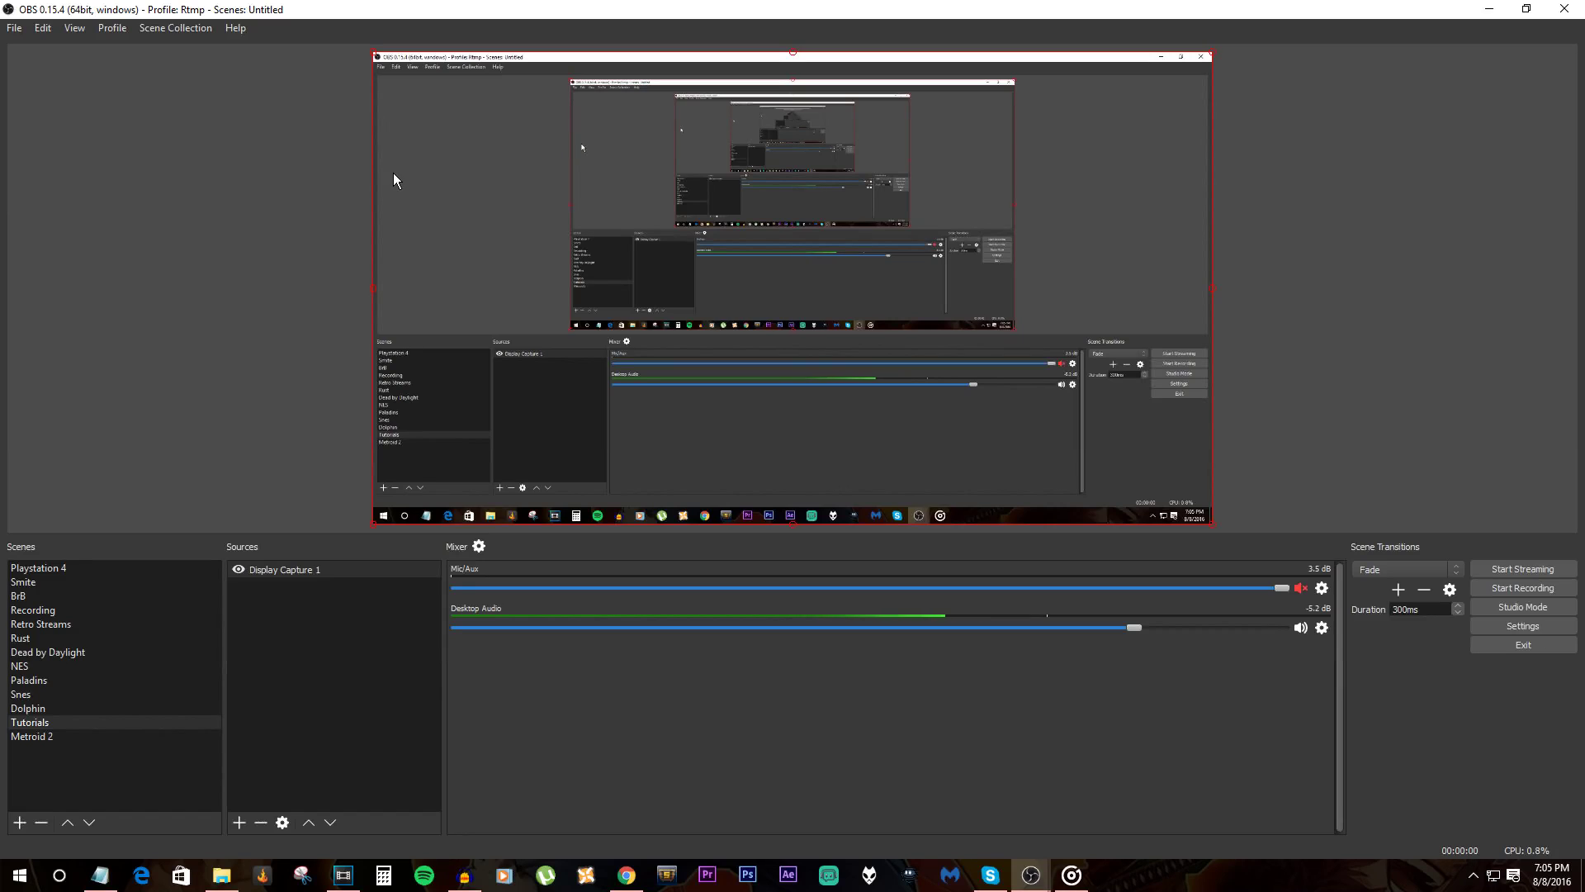
double_click(541, 26)
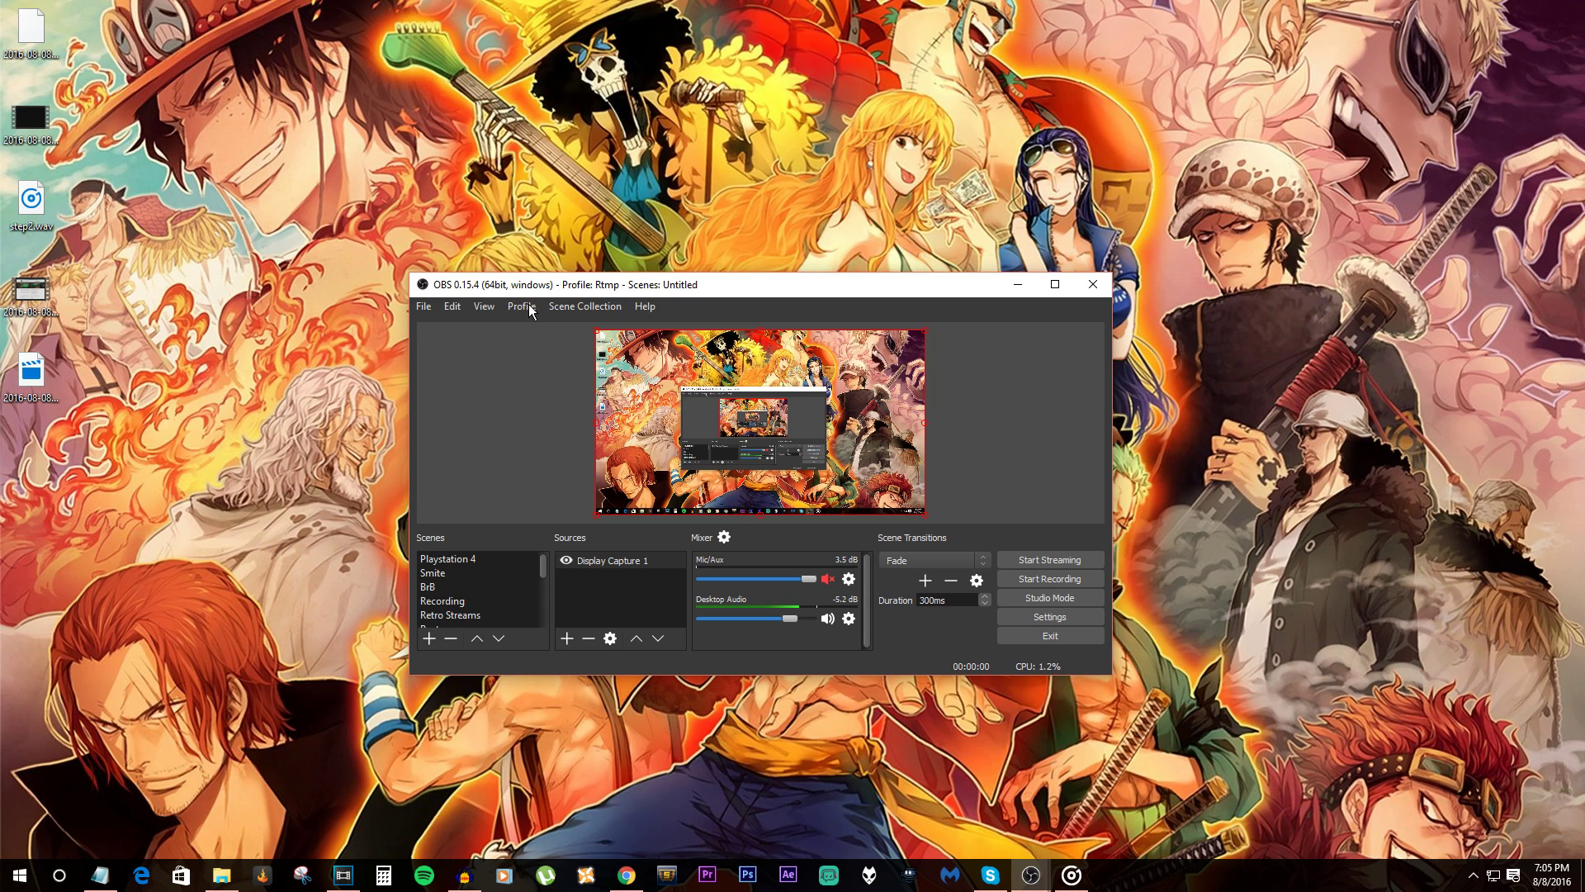
left_click(427, 305)
left_click(453, 369)
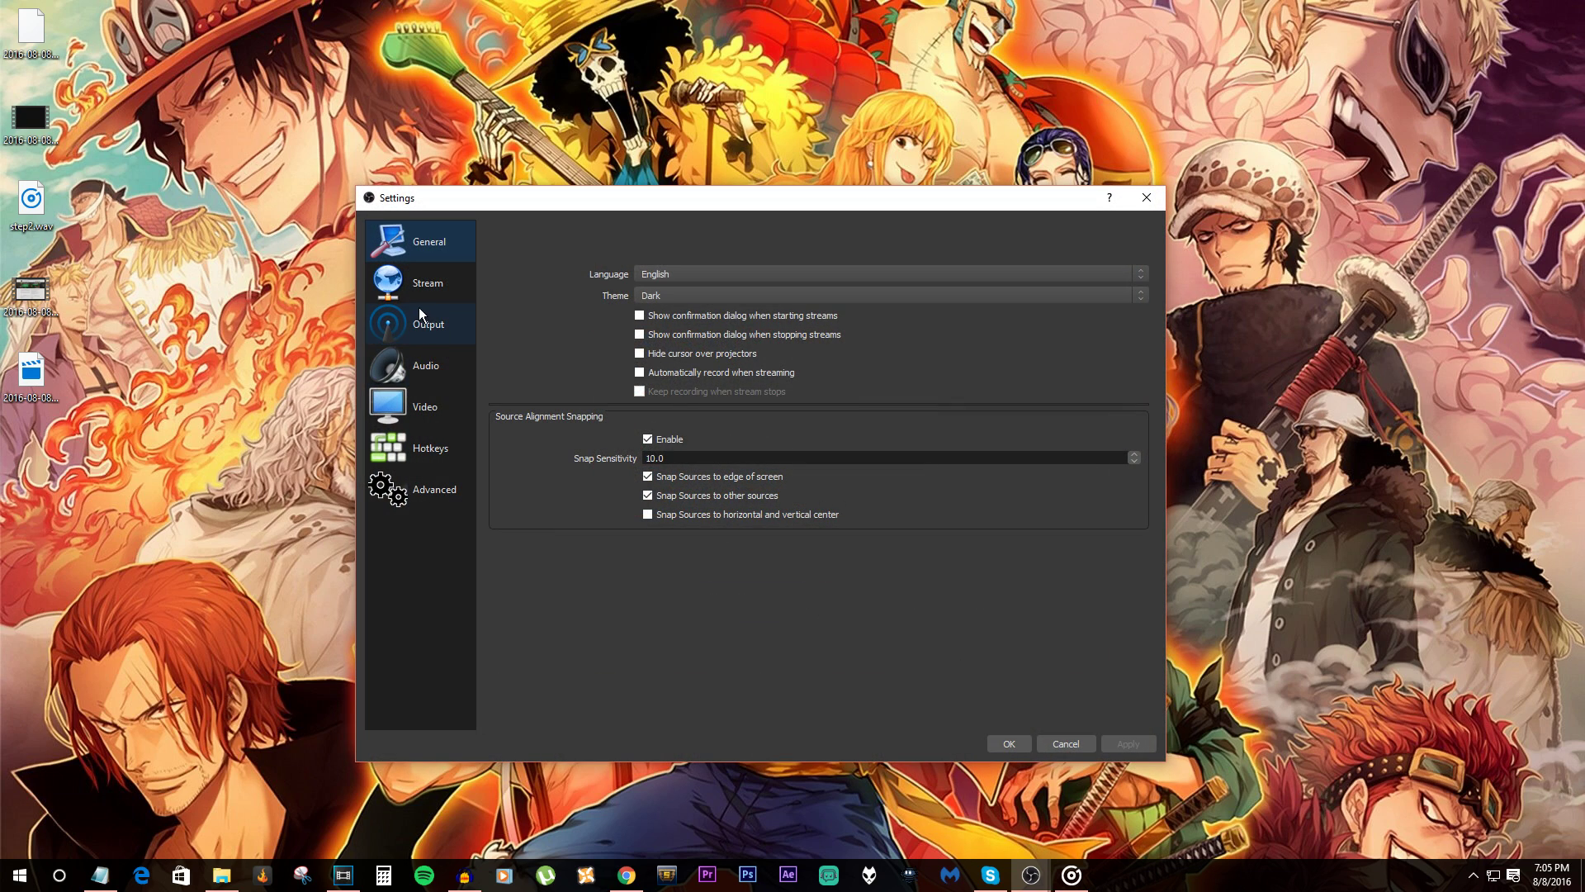
Review the stream URL rtmp://192.168.1.135/live and Advanced output: QuickSync H.264, CBR, bitrate 50000.
left_click(419, 289)
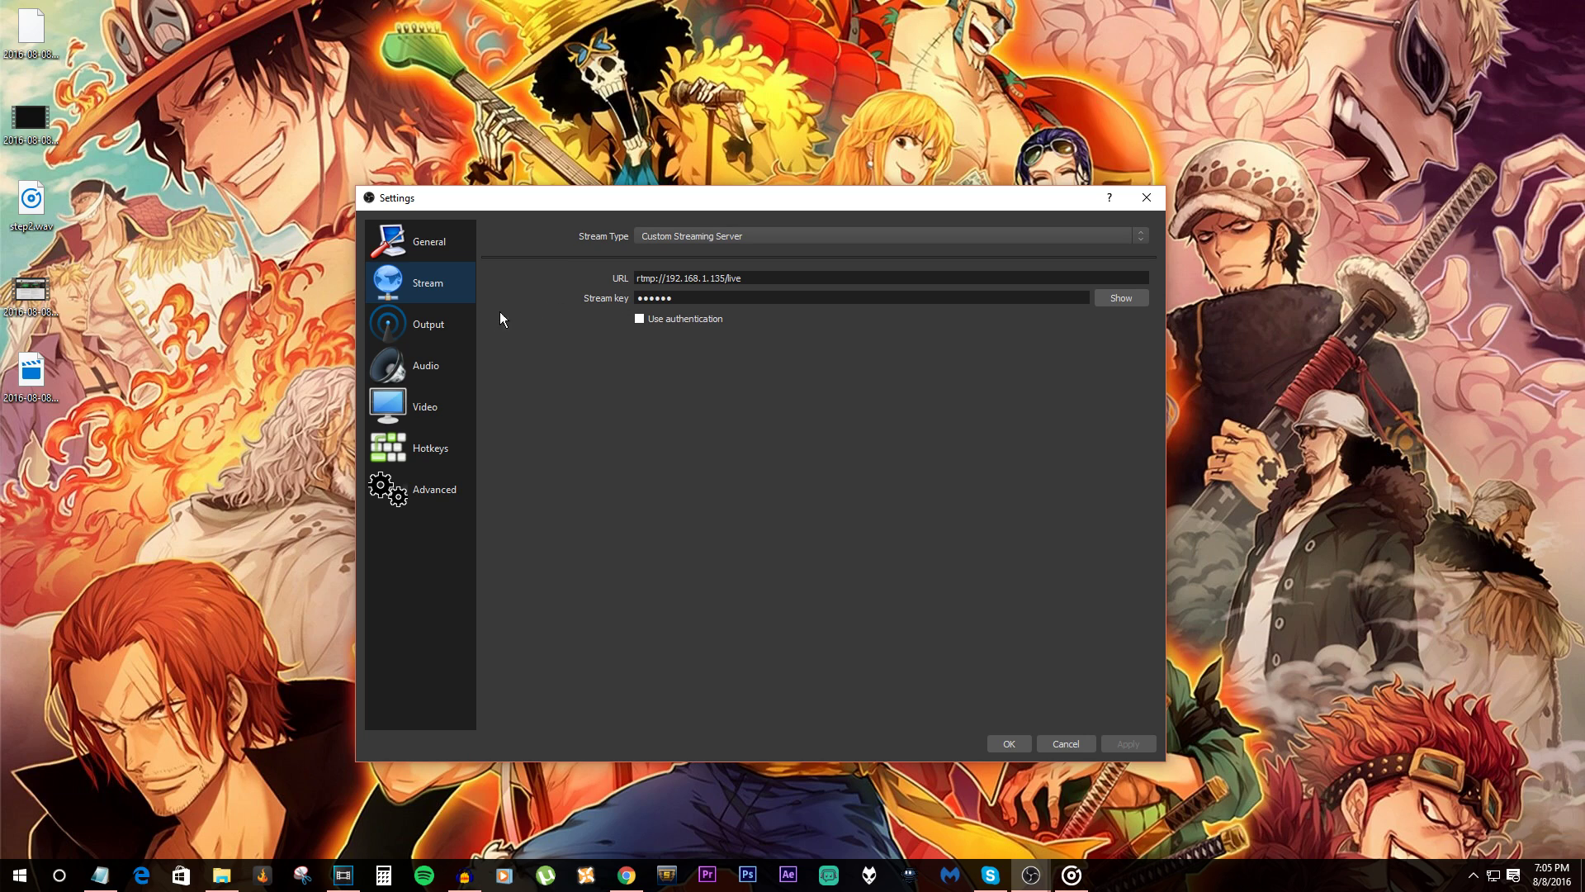
left_click(442, 327)
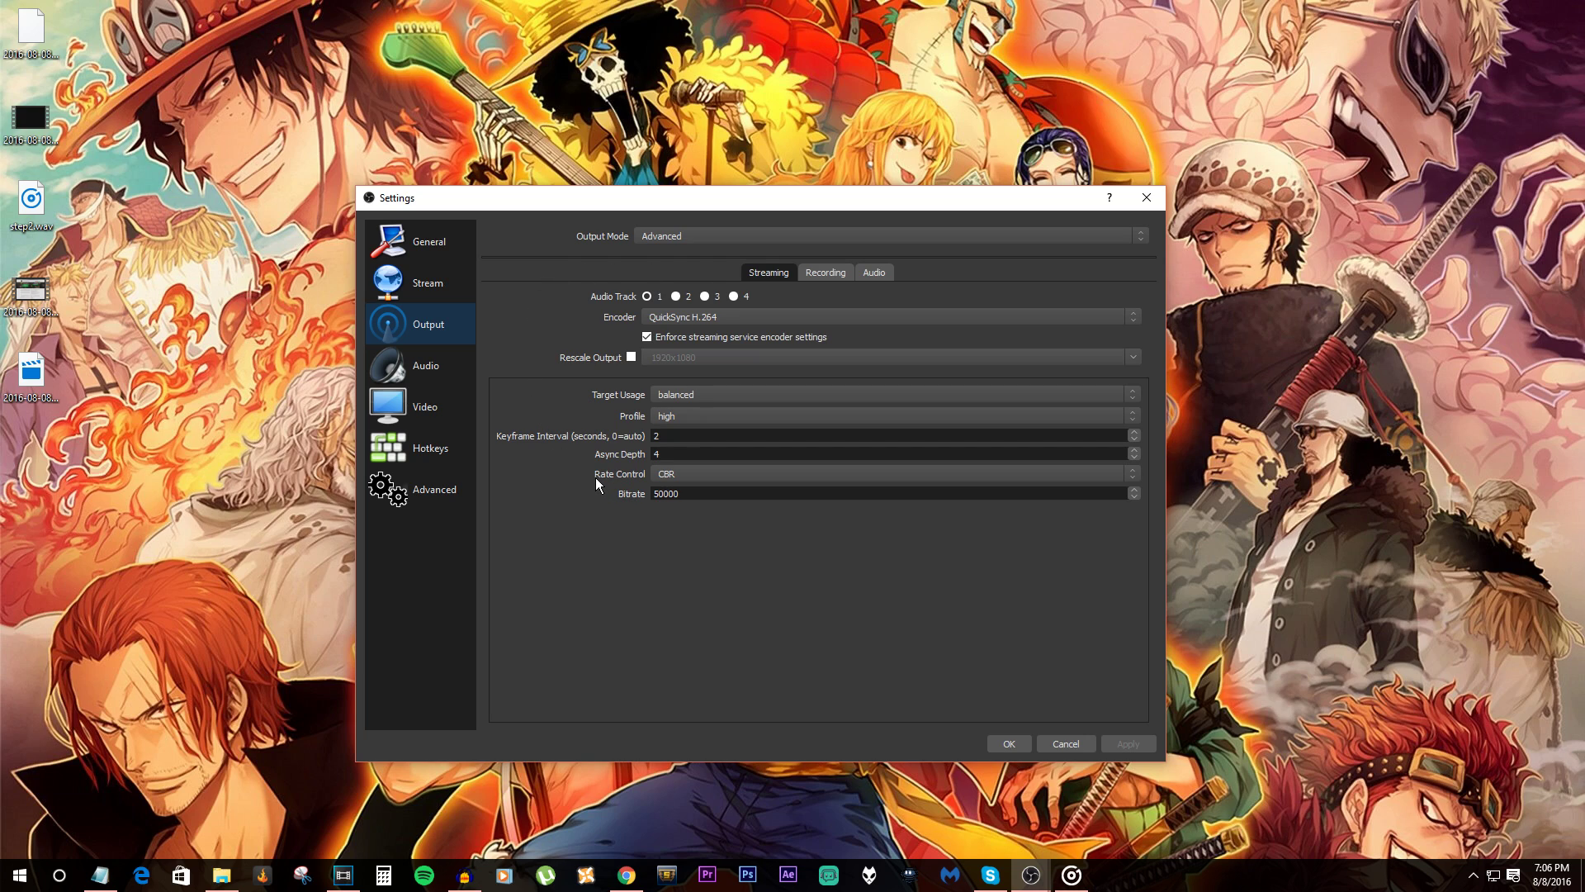
left_click(404, 373)
Check the 1920x1080 canvas and 1280x720 output resolution, then close Settings with OK.
left_click(400, 408)
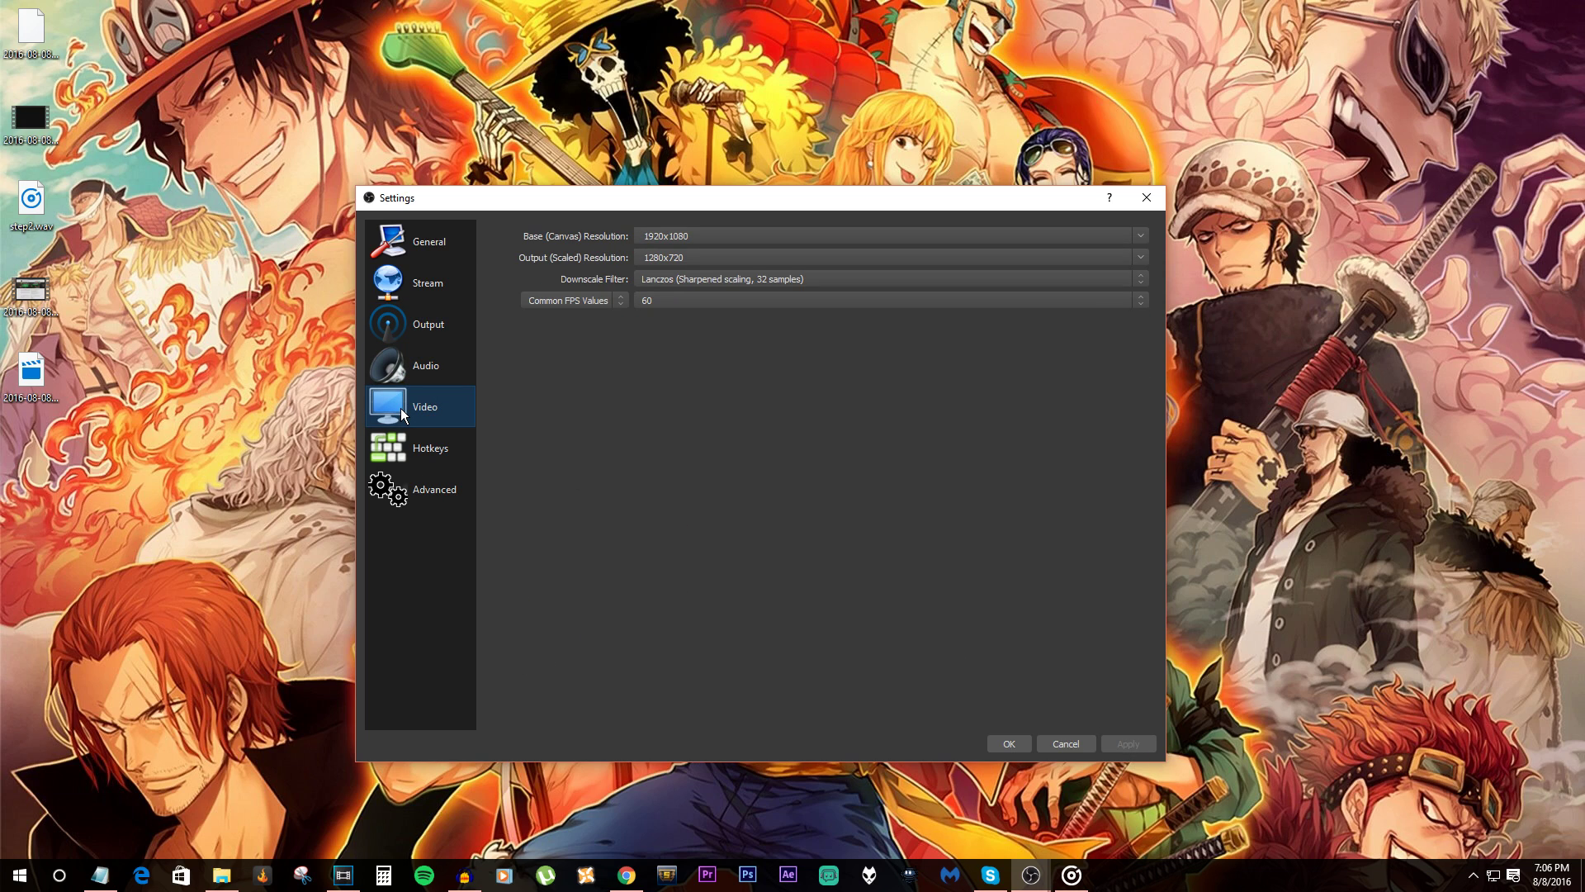
left_click(1009, 742)
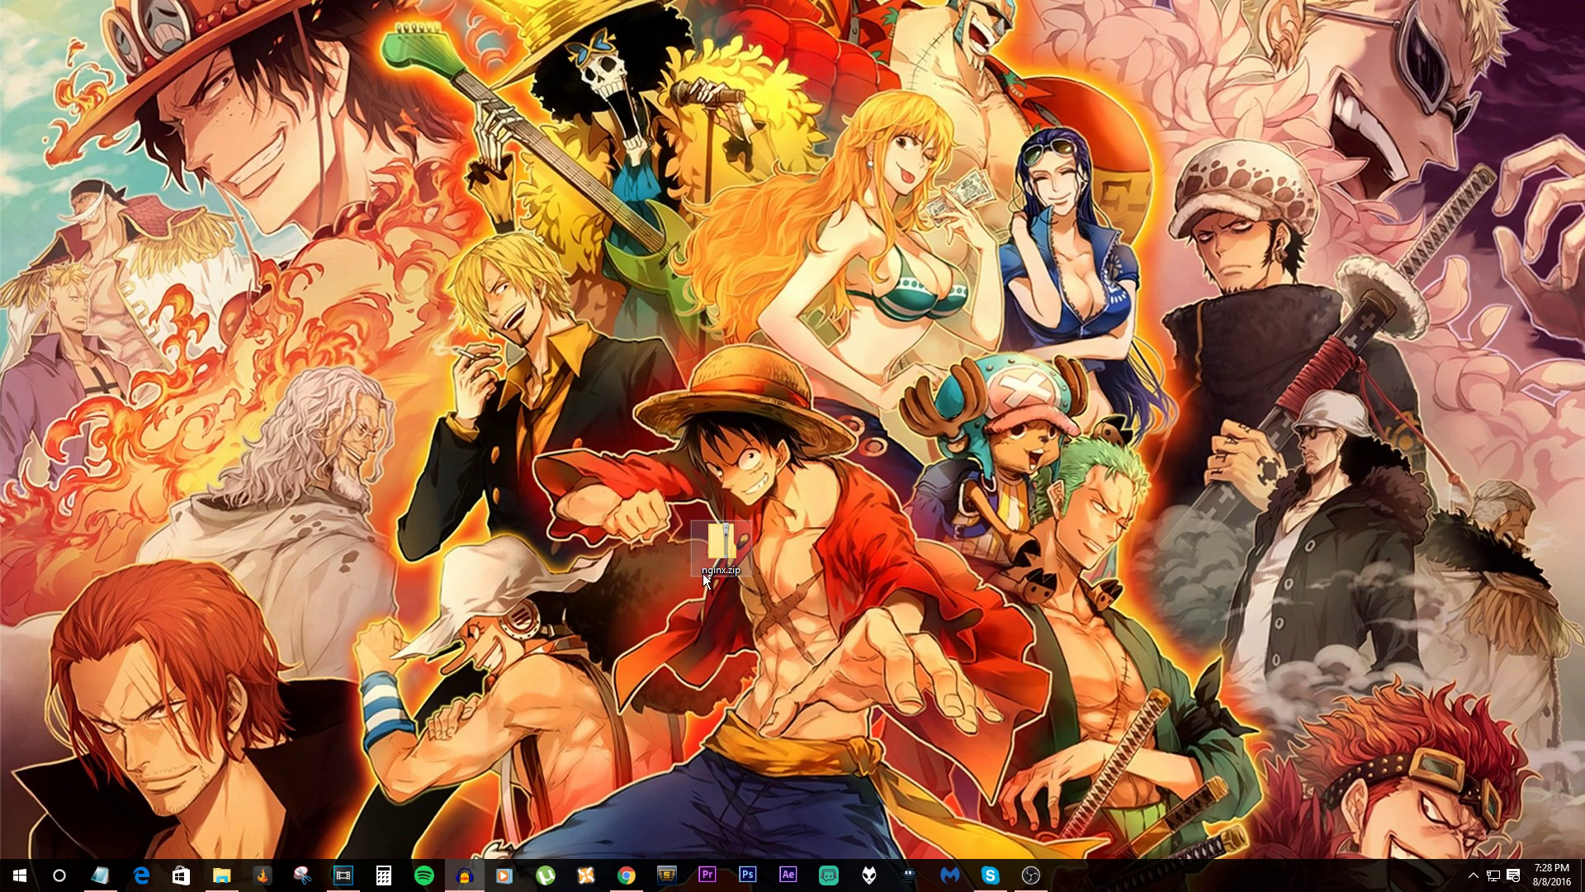
Extract nginx.zip onto the desktop with 7-Zip's Extract Here.
right_click(717, 549)
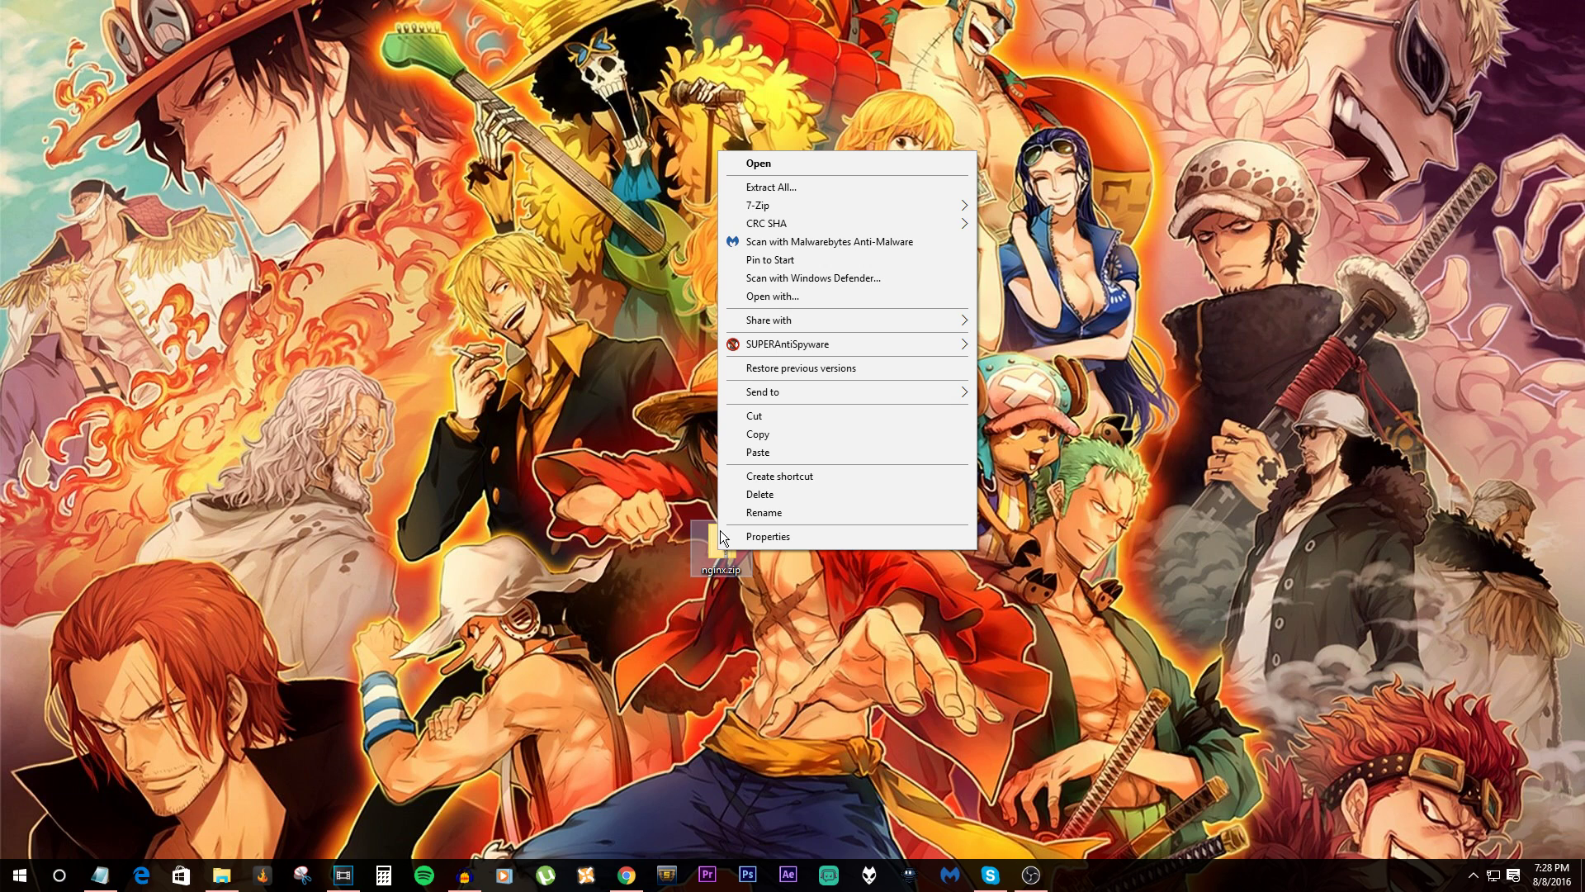
mouse_move(828, 208)
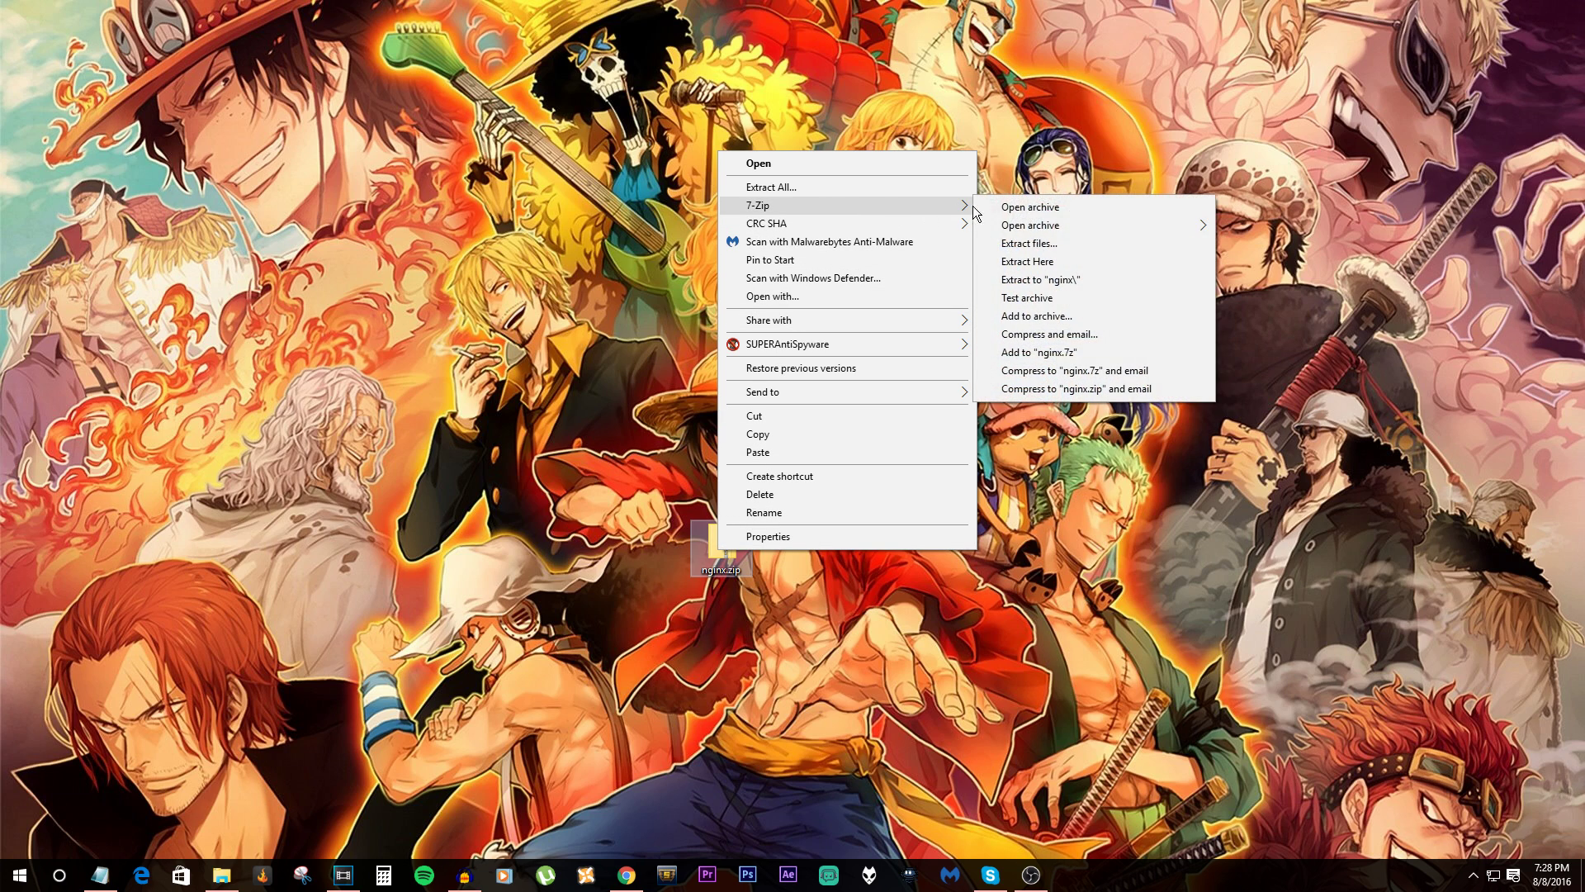
left_click(1072, 261)
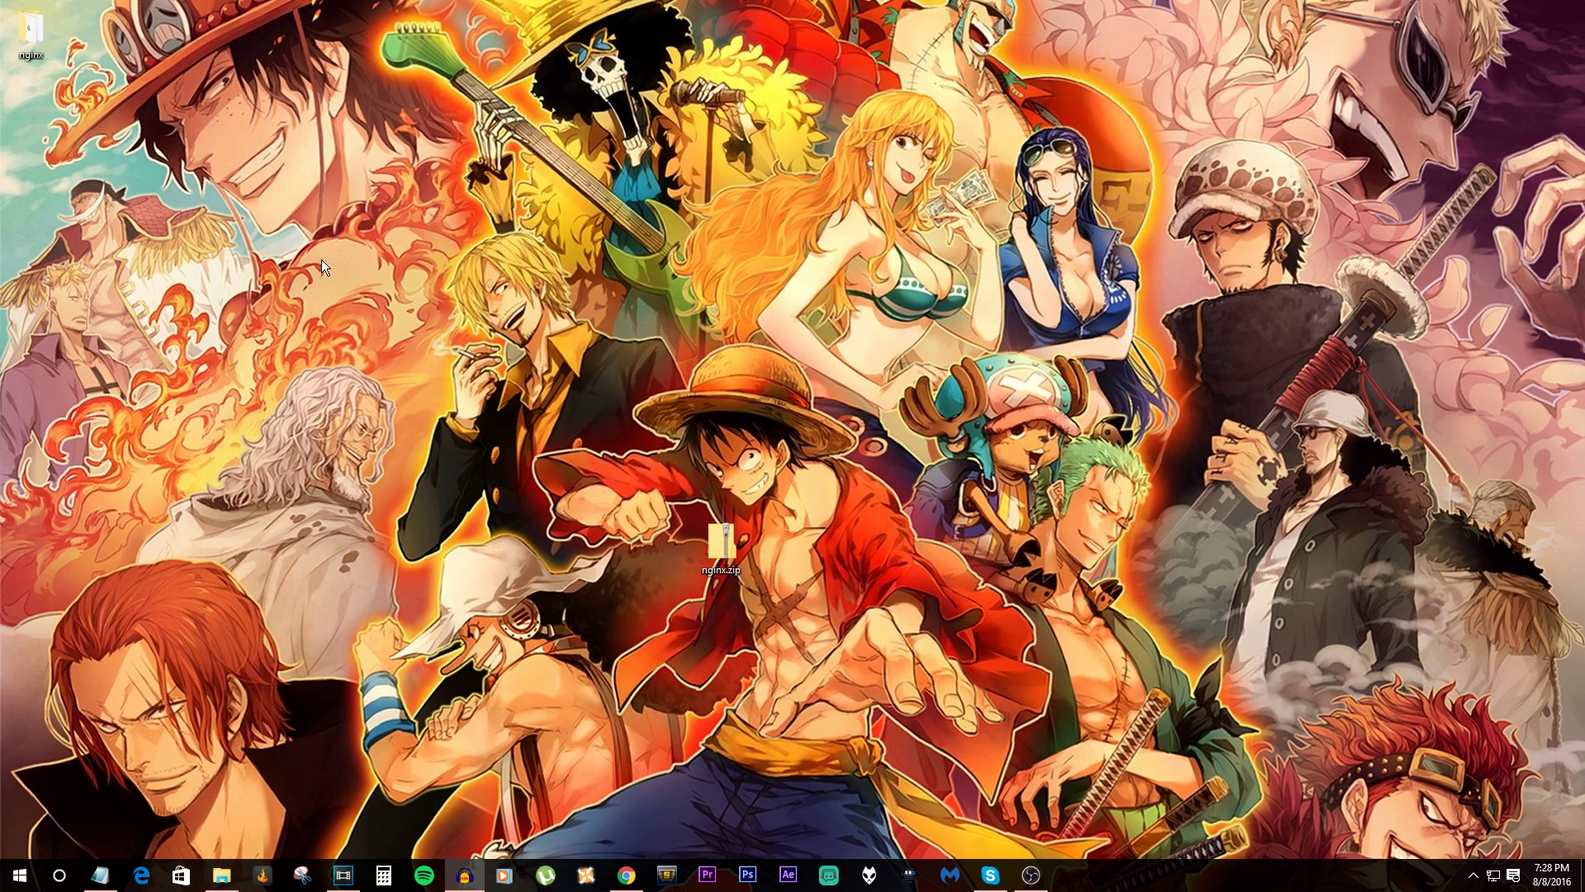
Place the new nginx folder beside nginx.zip and open it in File Explorer.
left_click_drag(27, 40, 251, 191)
left_click_drag(885, 431, 908, 472)
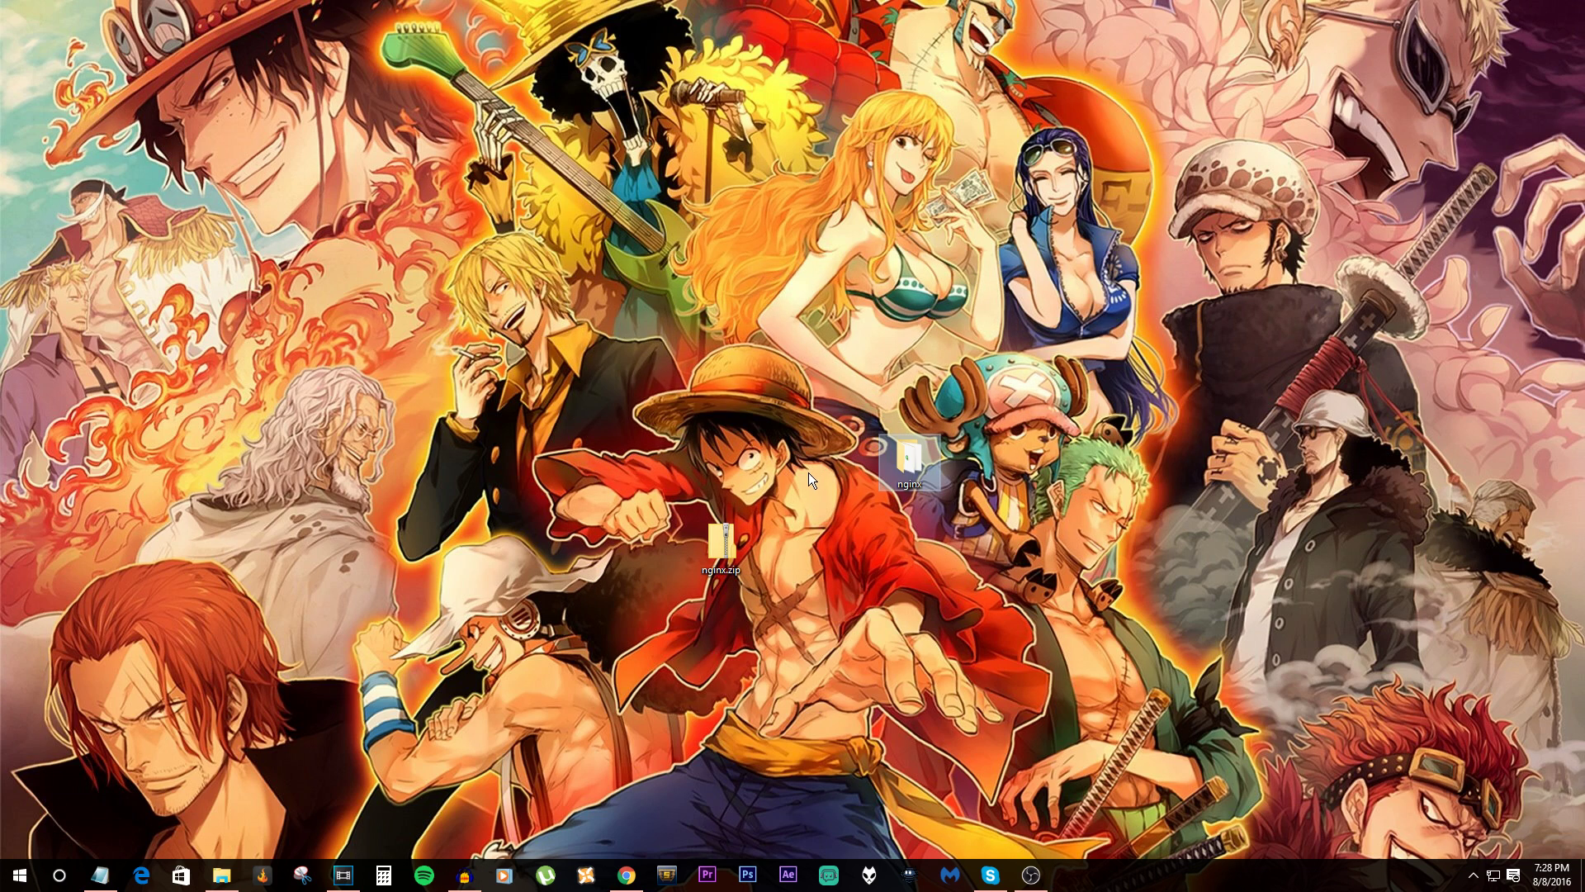
left_click(358, 447)
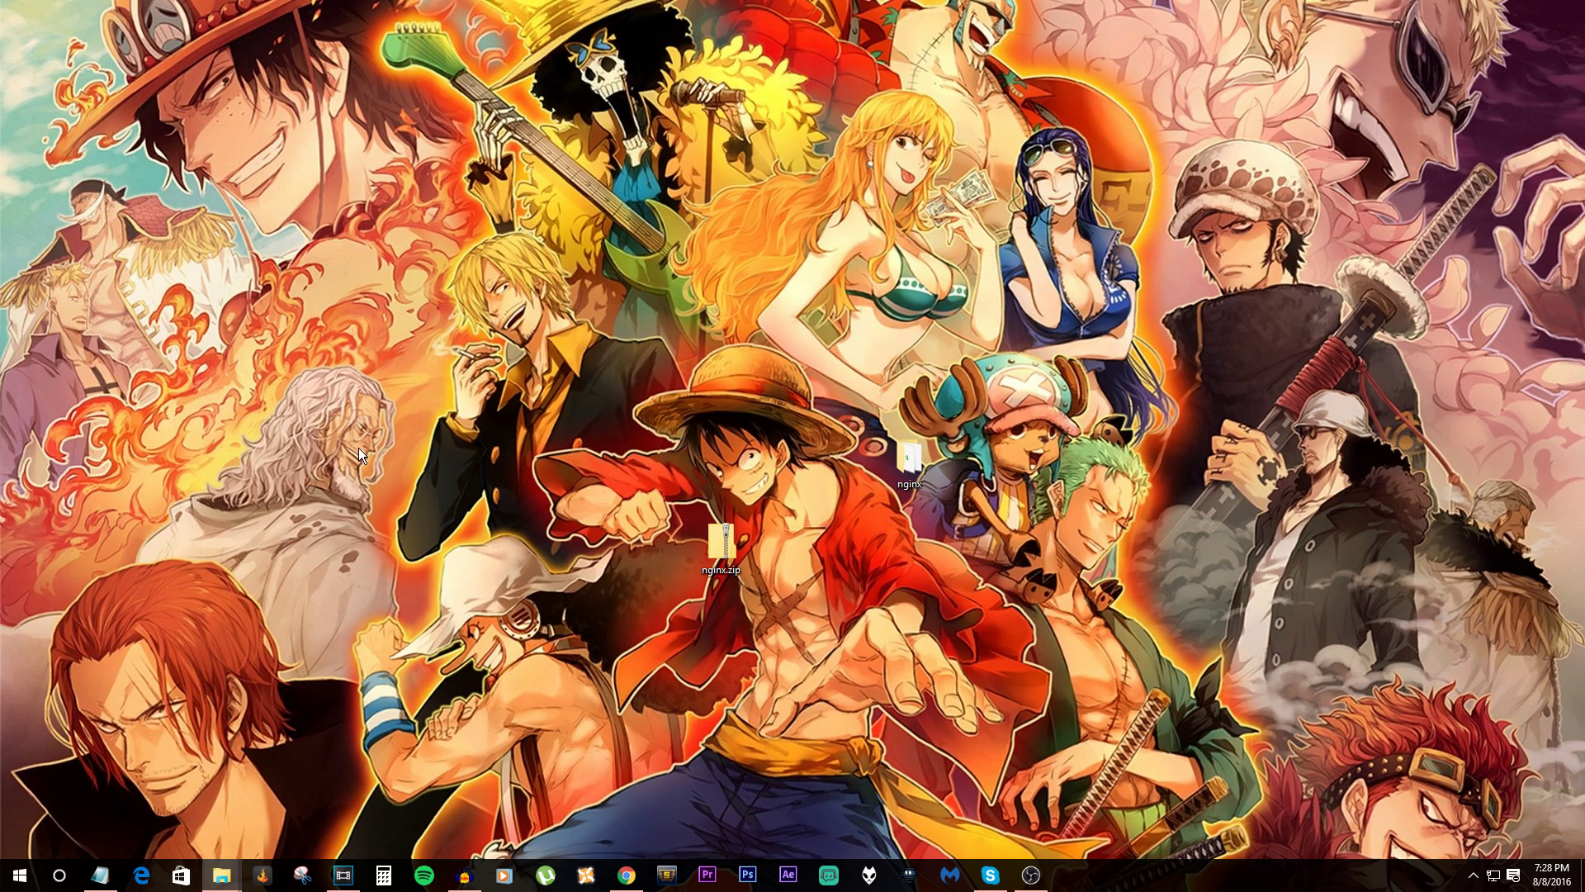
double_click(908, 457)
left_click_drag(914, 142, 1011, 152)
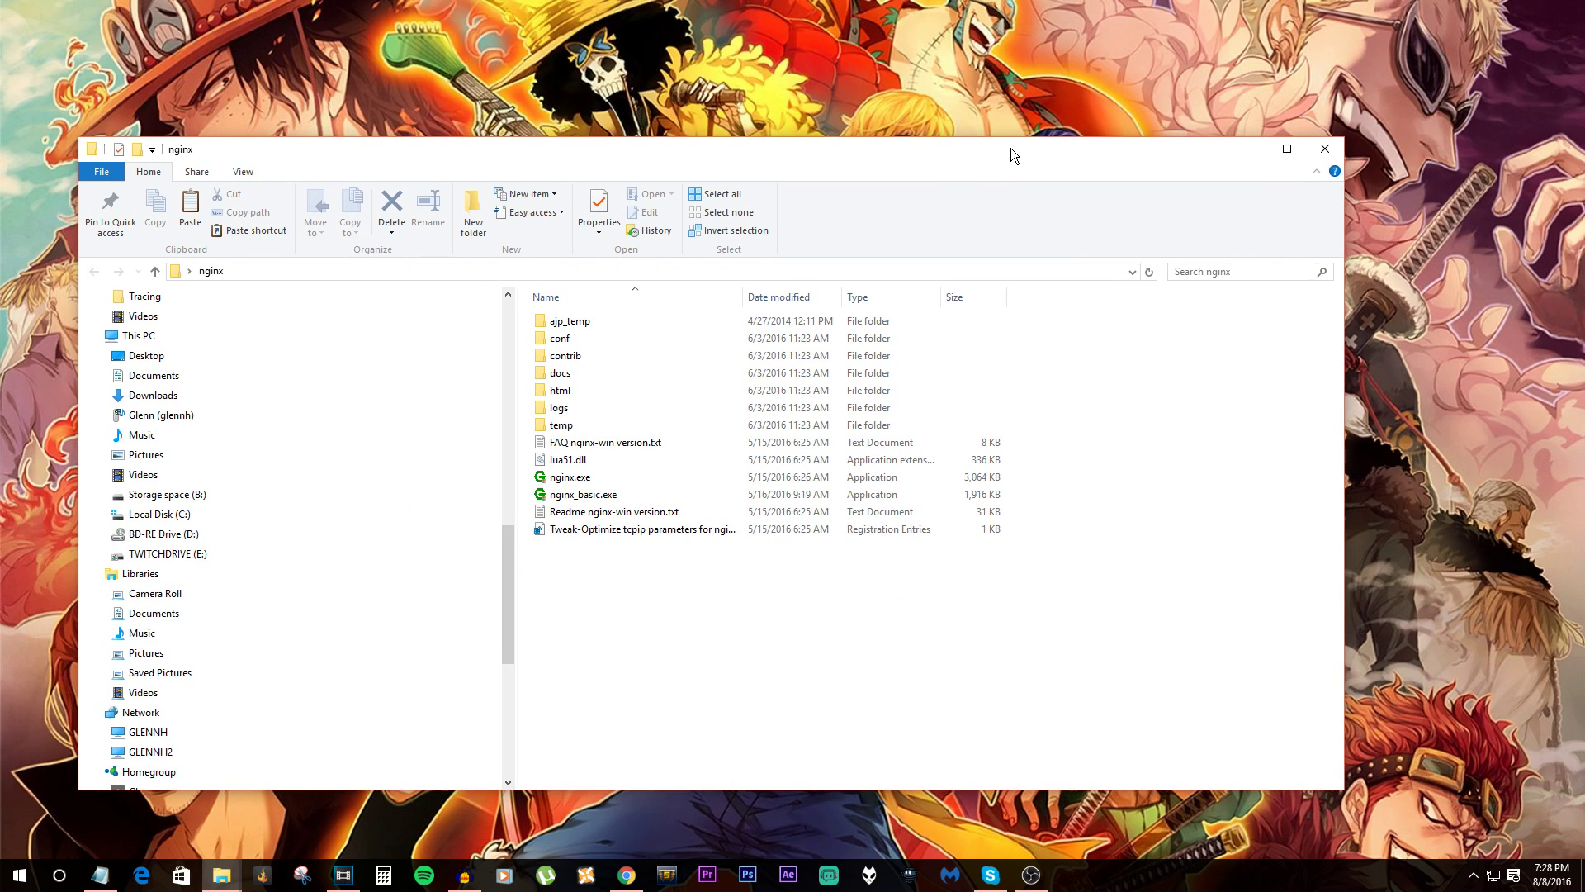
Run nginx.exe from the nginx folder to start the server.
left_click(573, 483)
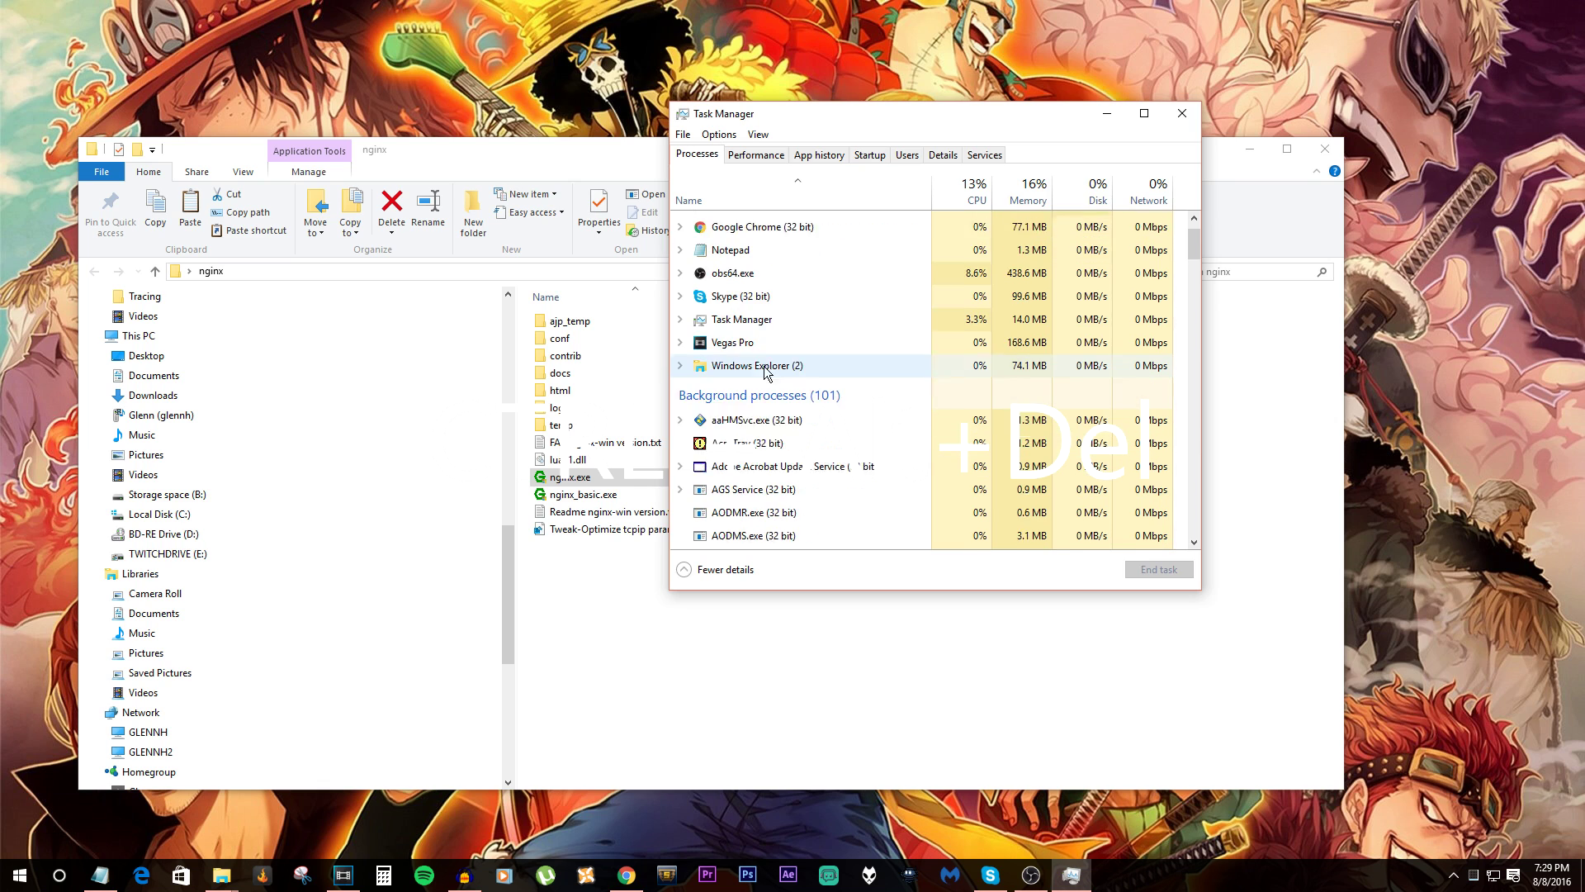
scroll(760, 372, "down", 3)
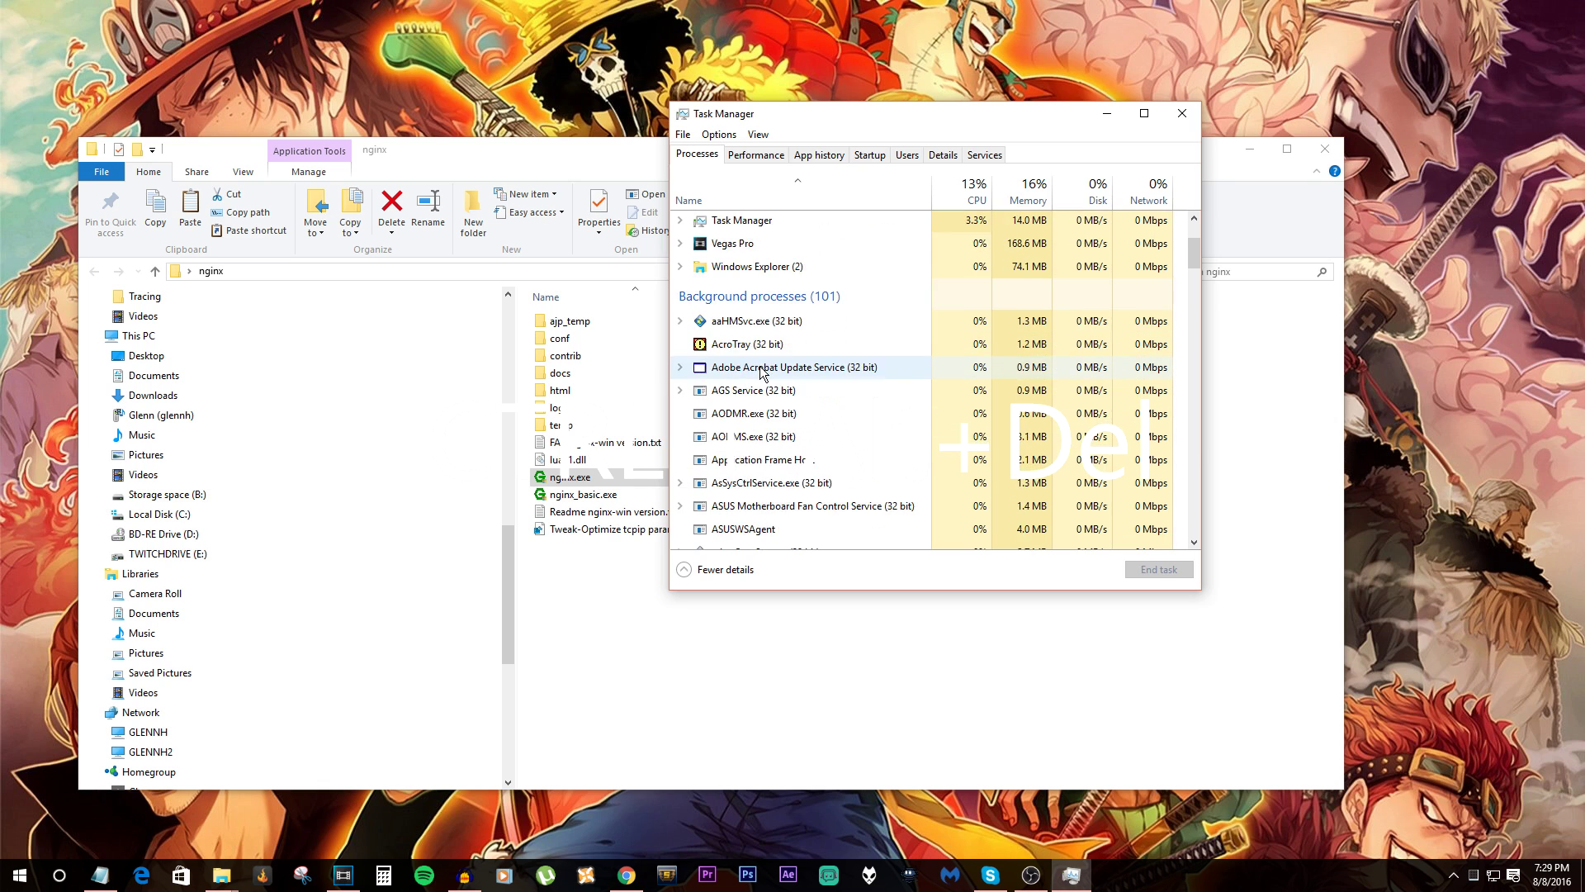
scroll(763, 376, "down", 7)
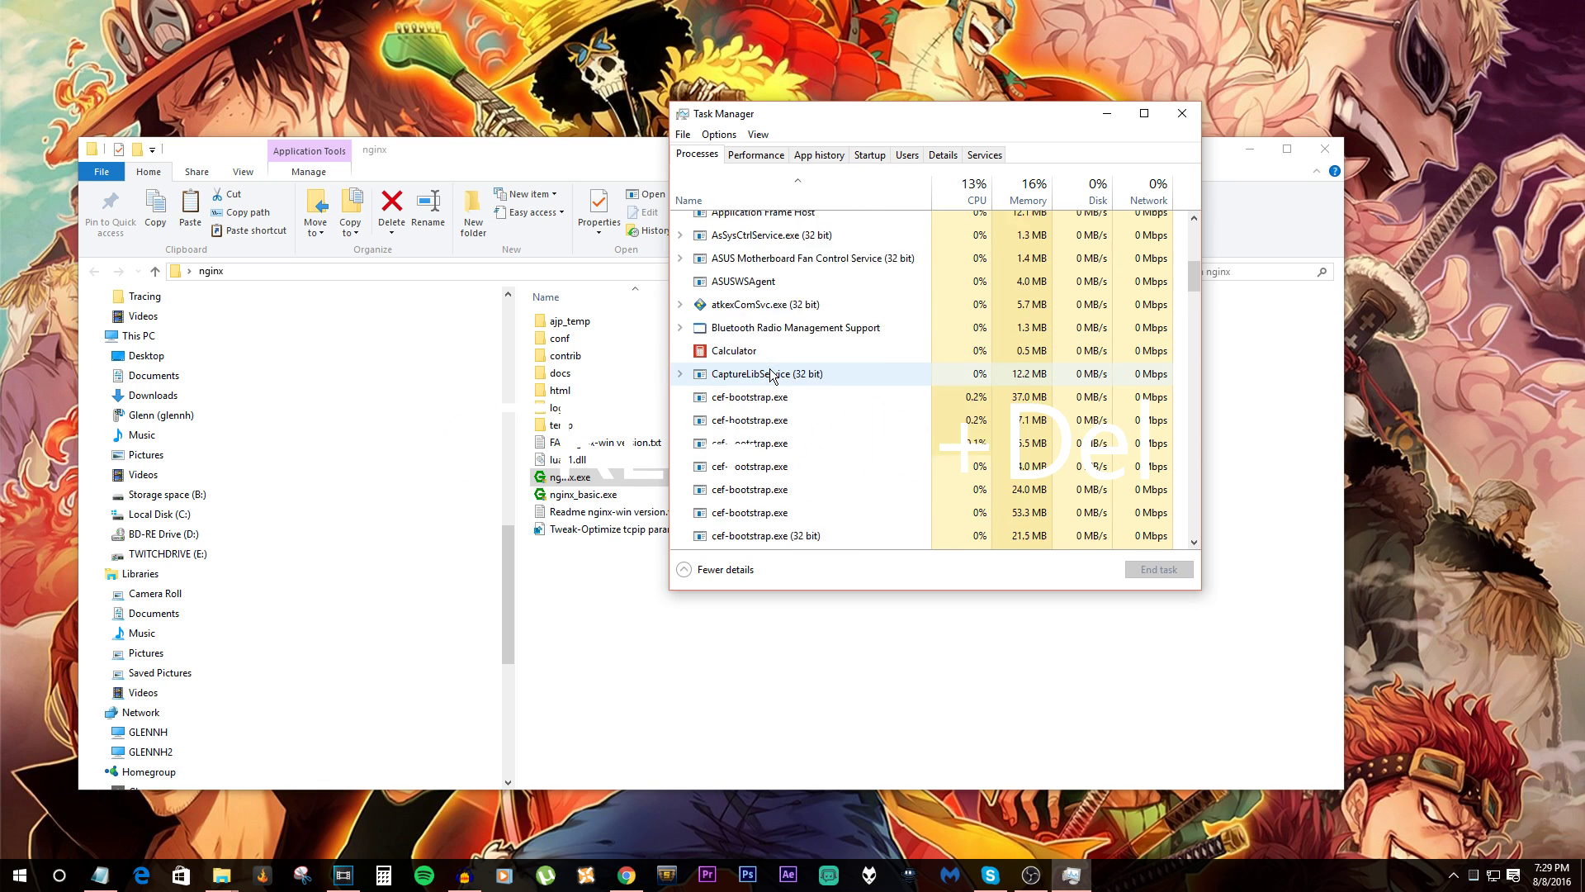
scroll(768, 380, "down", 12)
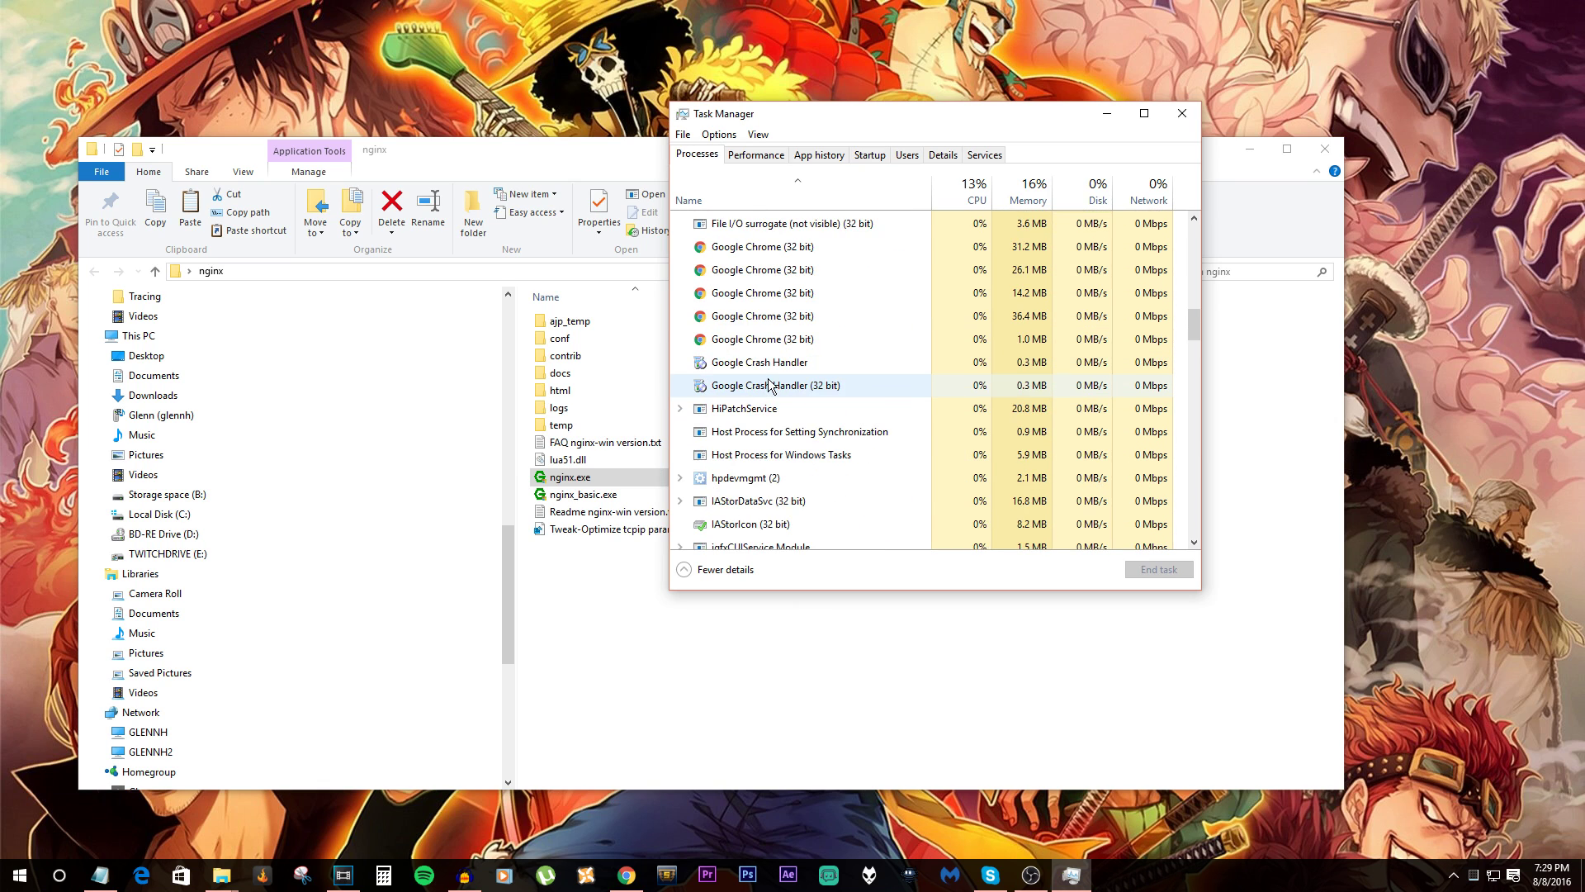
scroll(768, 384, "down", 5)
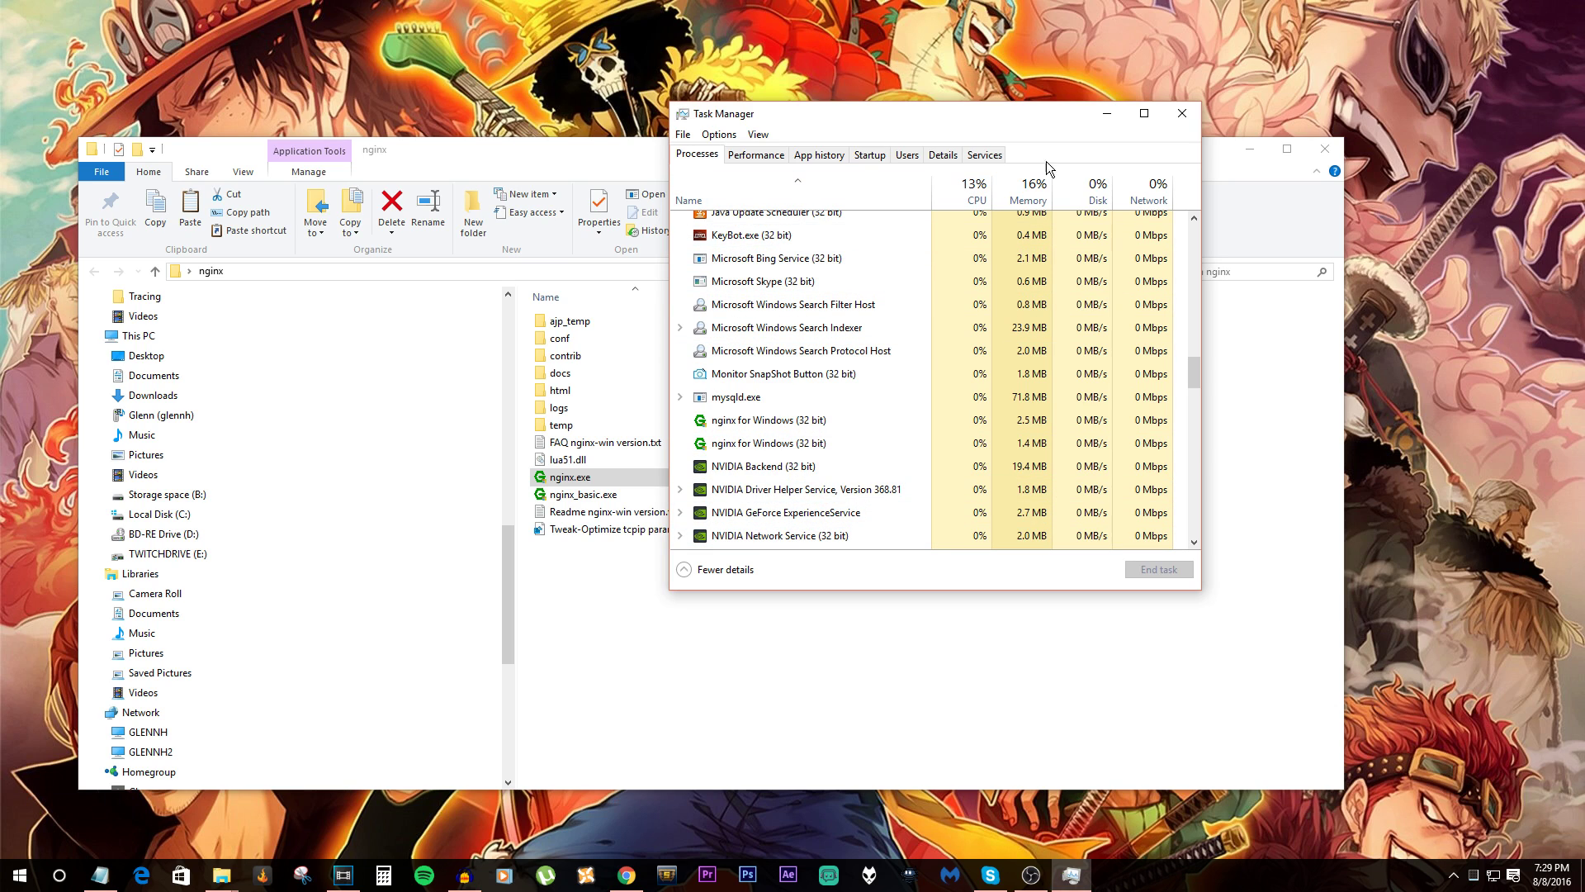
left_click(1182, 113)
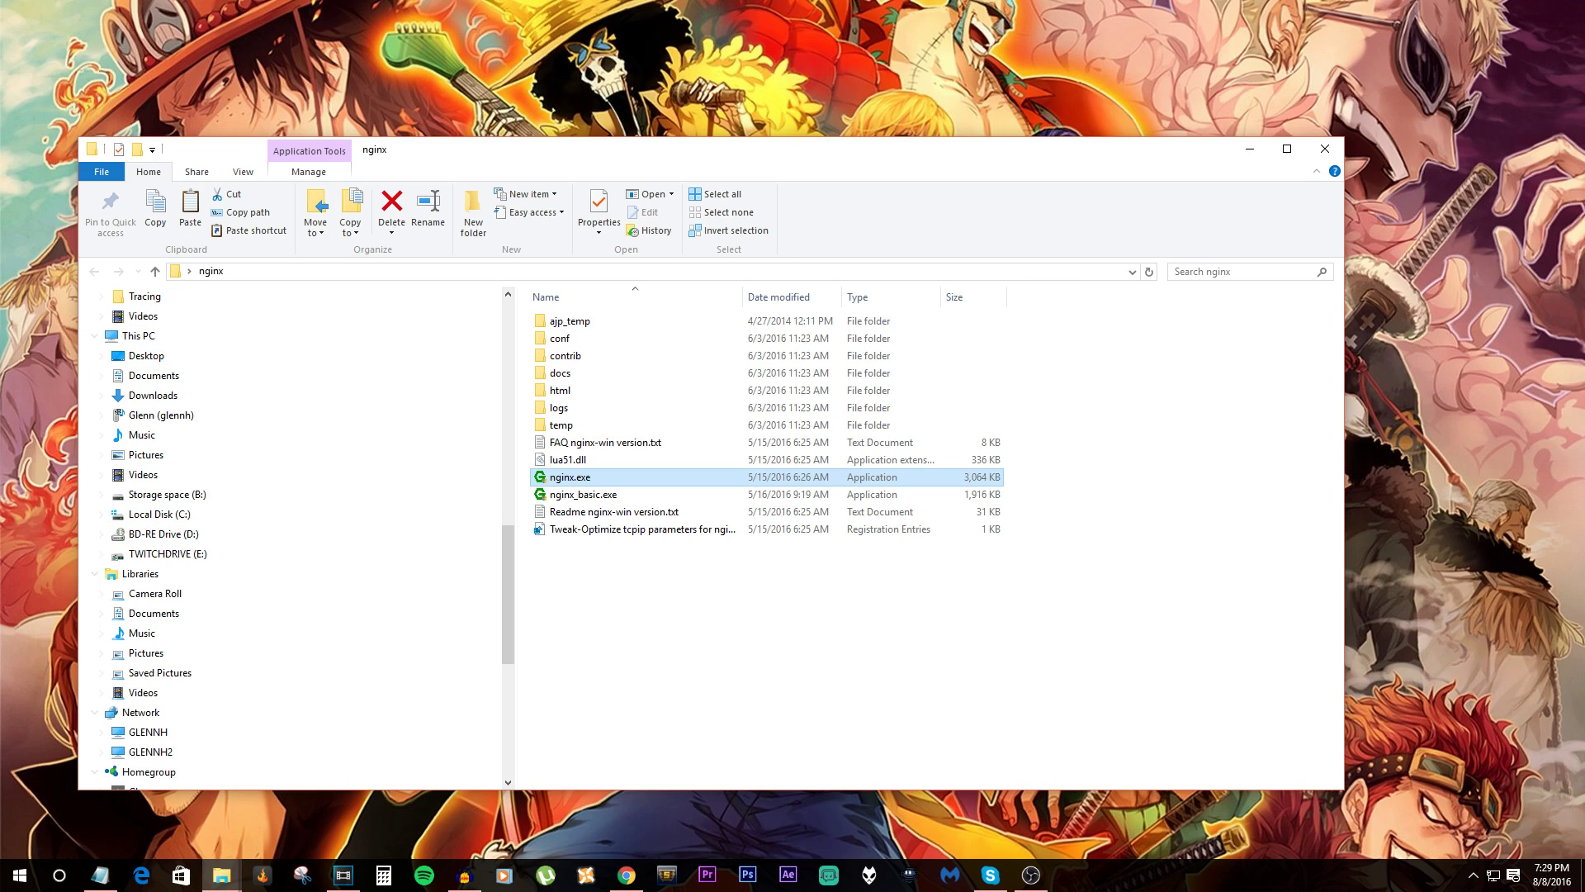
Switch from File Explorer back to the full-screen OBS Studio window with Alt+Tab.
key("alt+Tab")
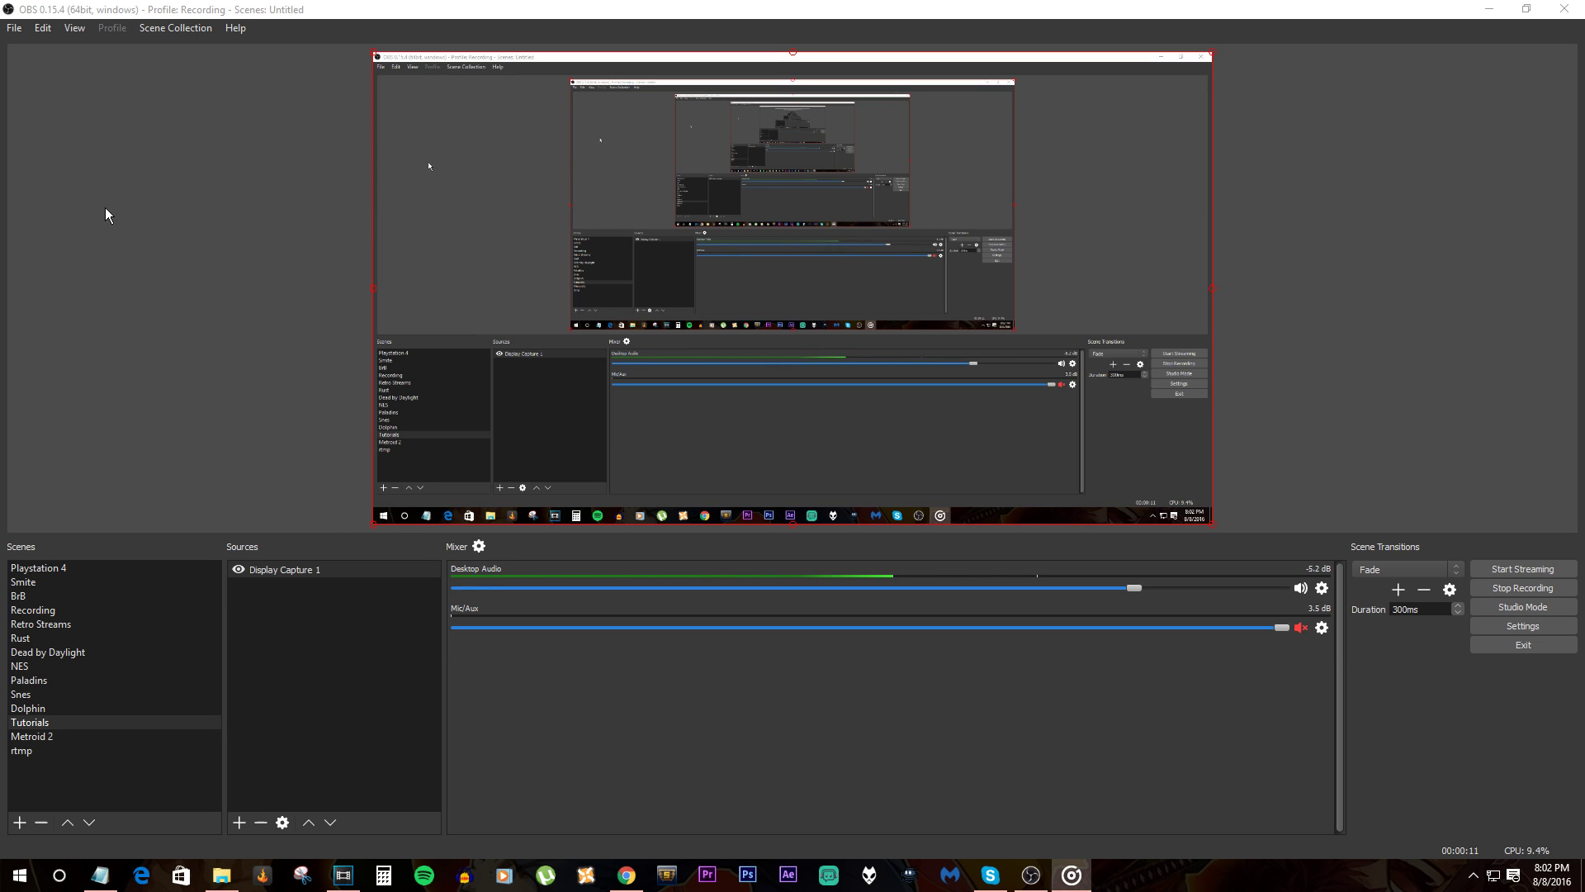
left_click(14, 27)
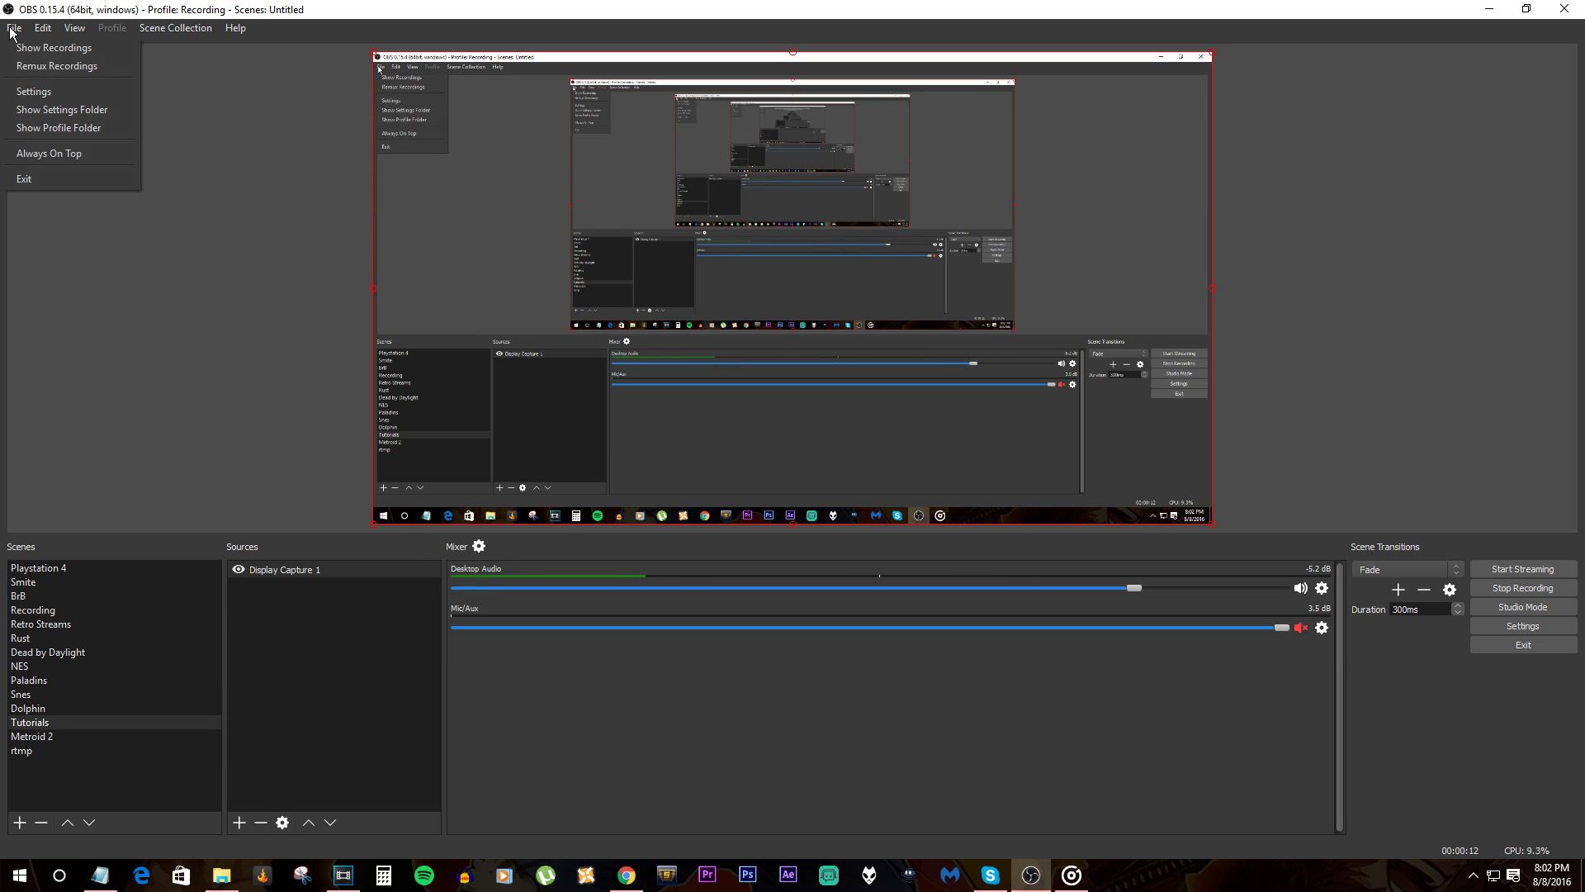
left_click(41, 97)
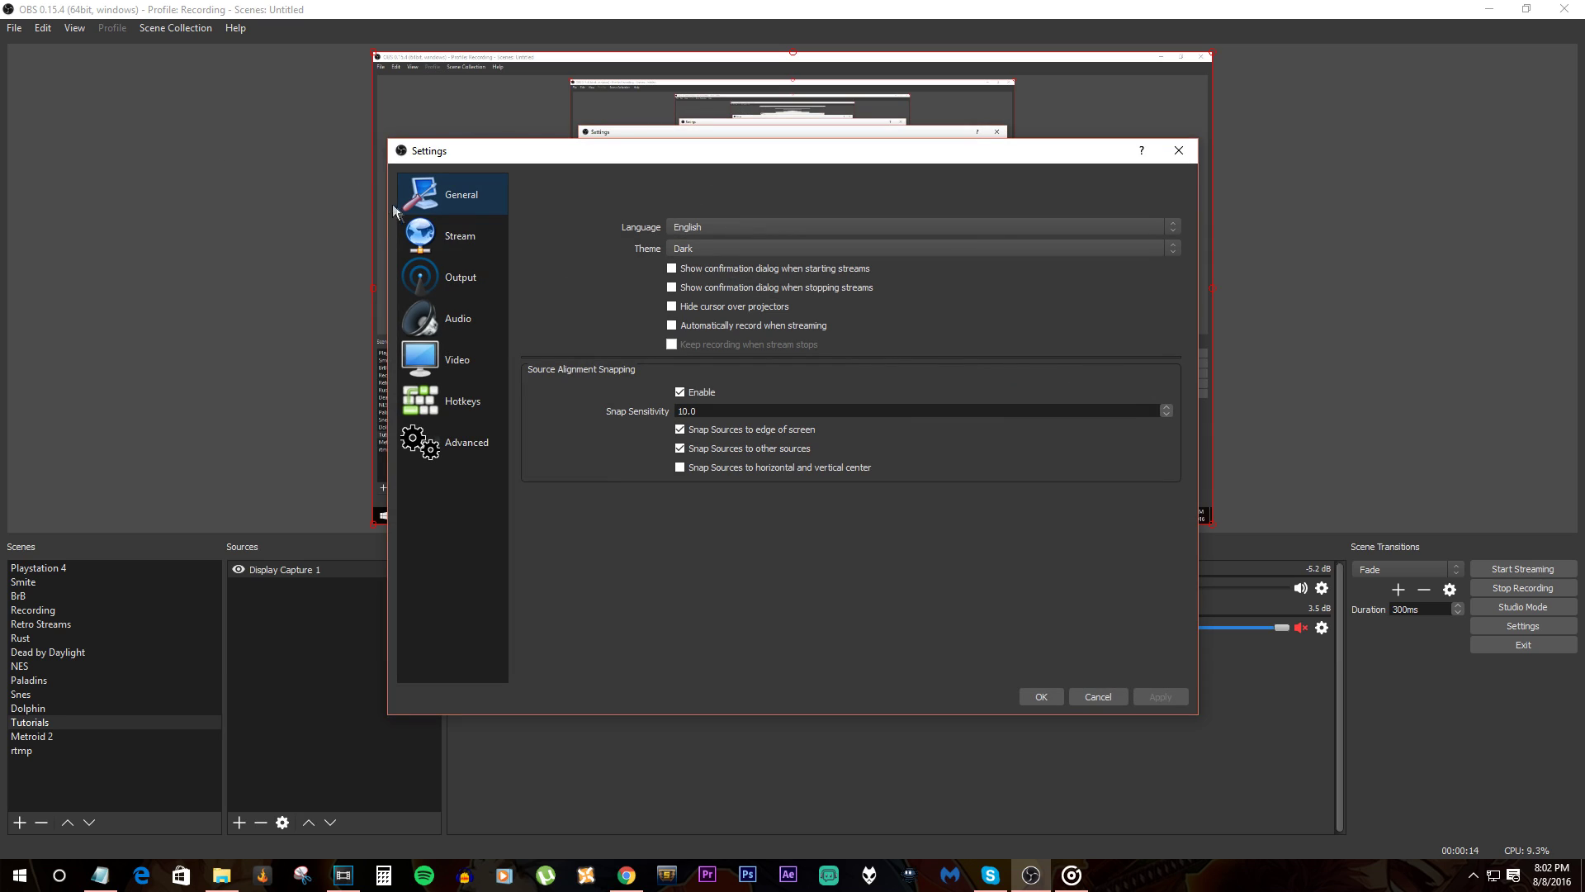
left_click(452, 250)
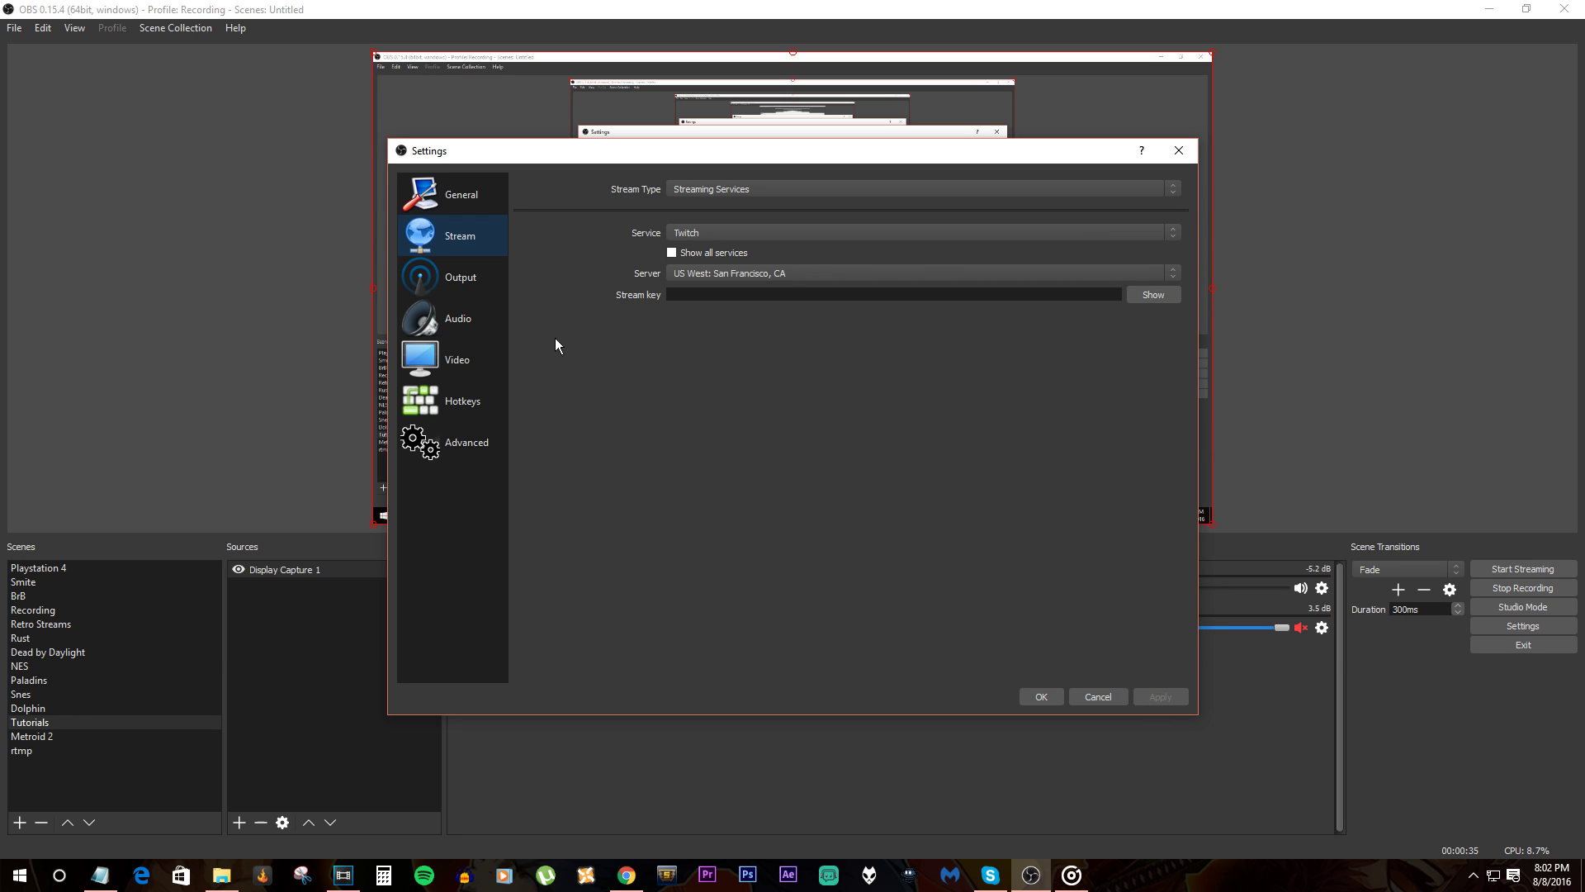
left_click(465, 284)
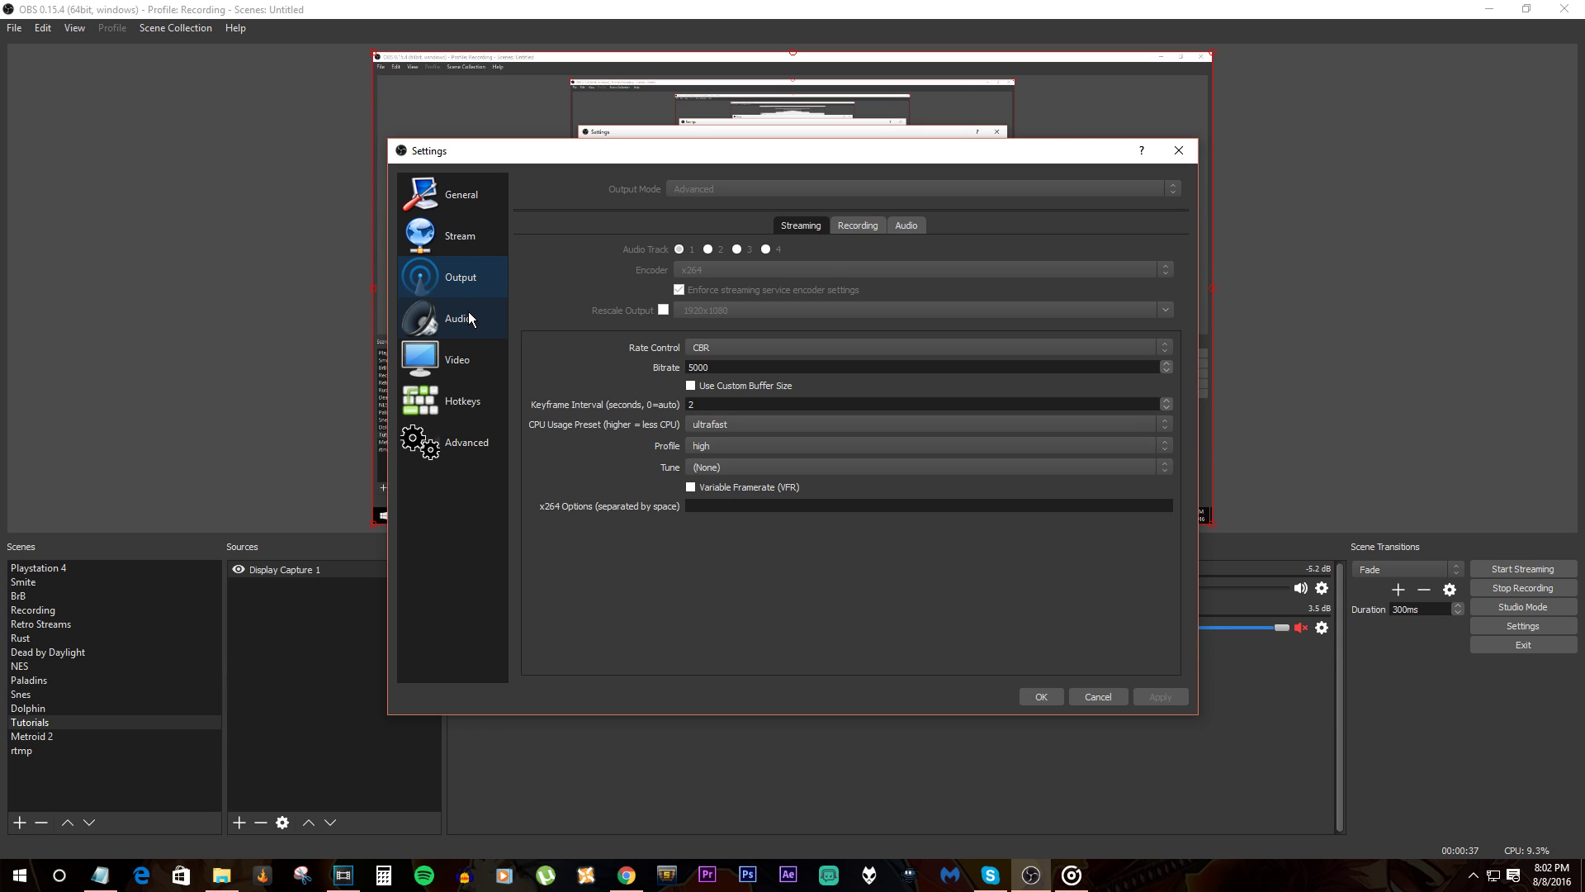
left_click(469, 318)
left_click(457, 361)
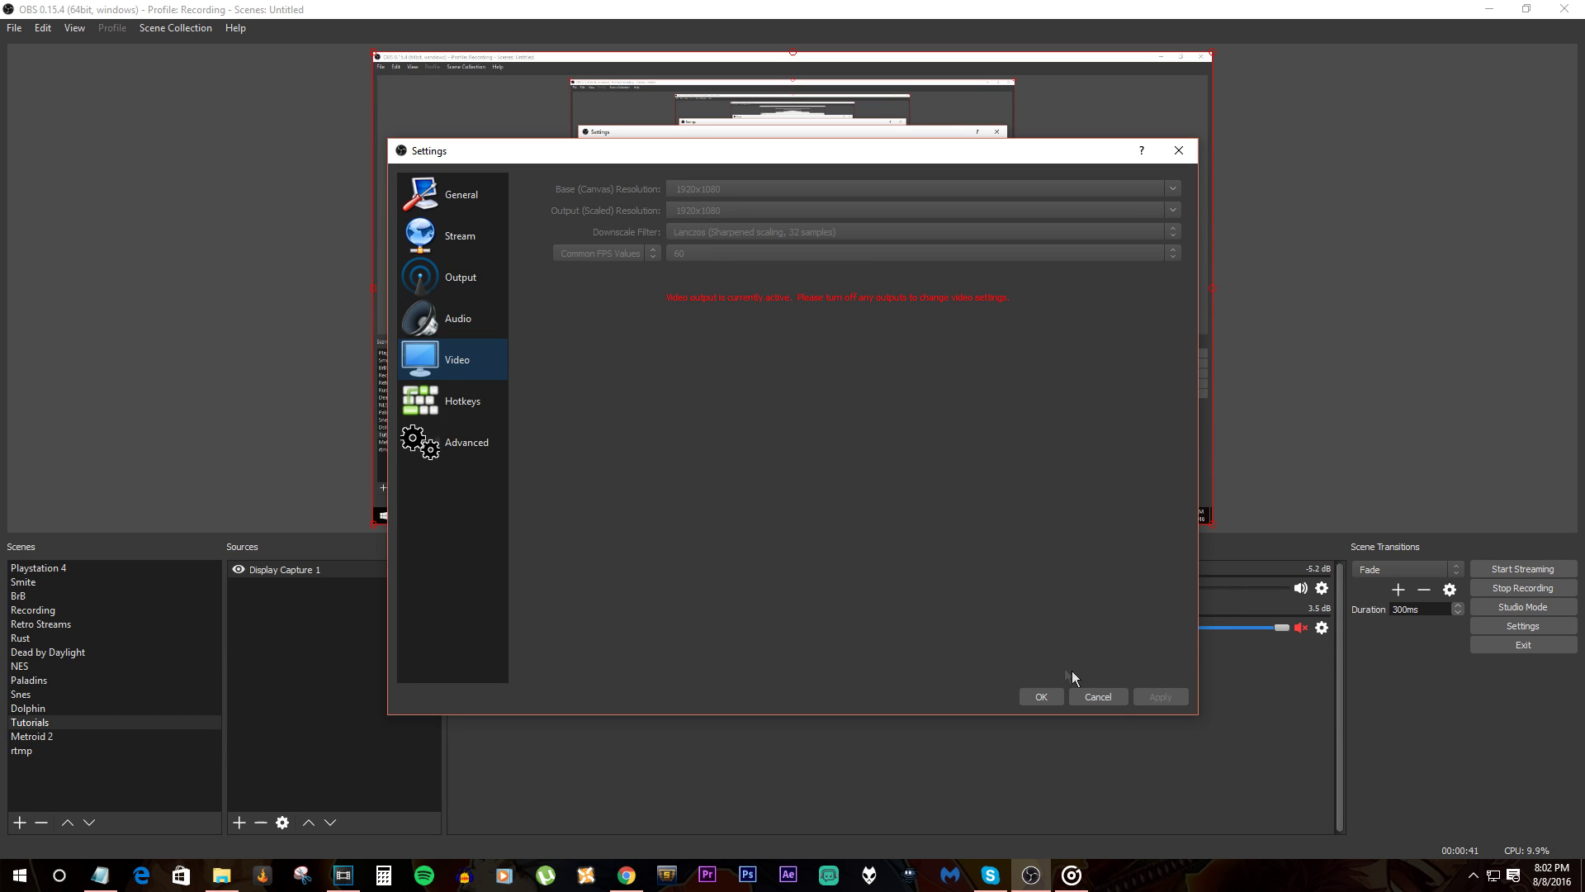
left_click(1093, 696)
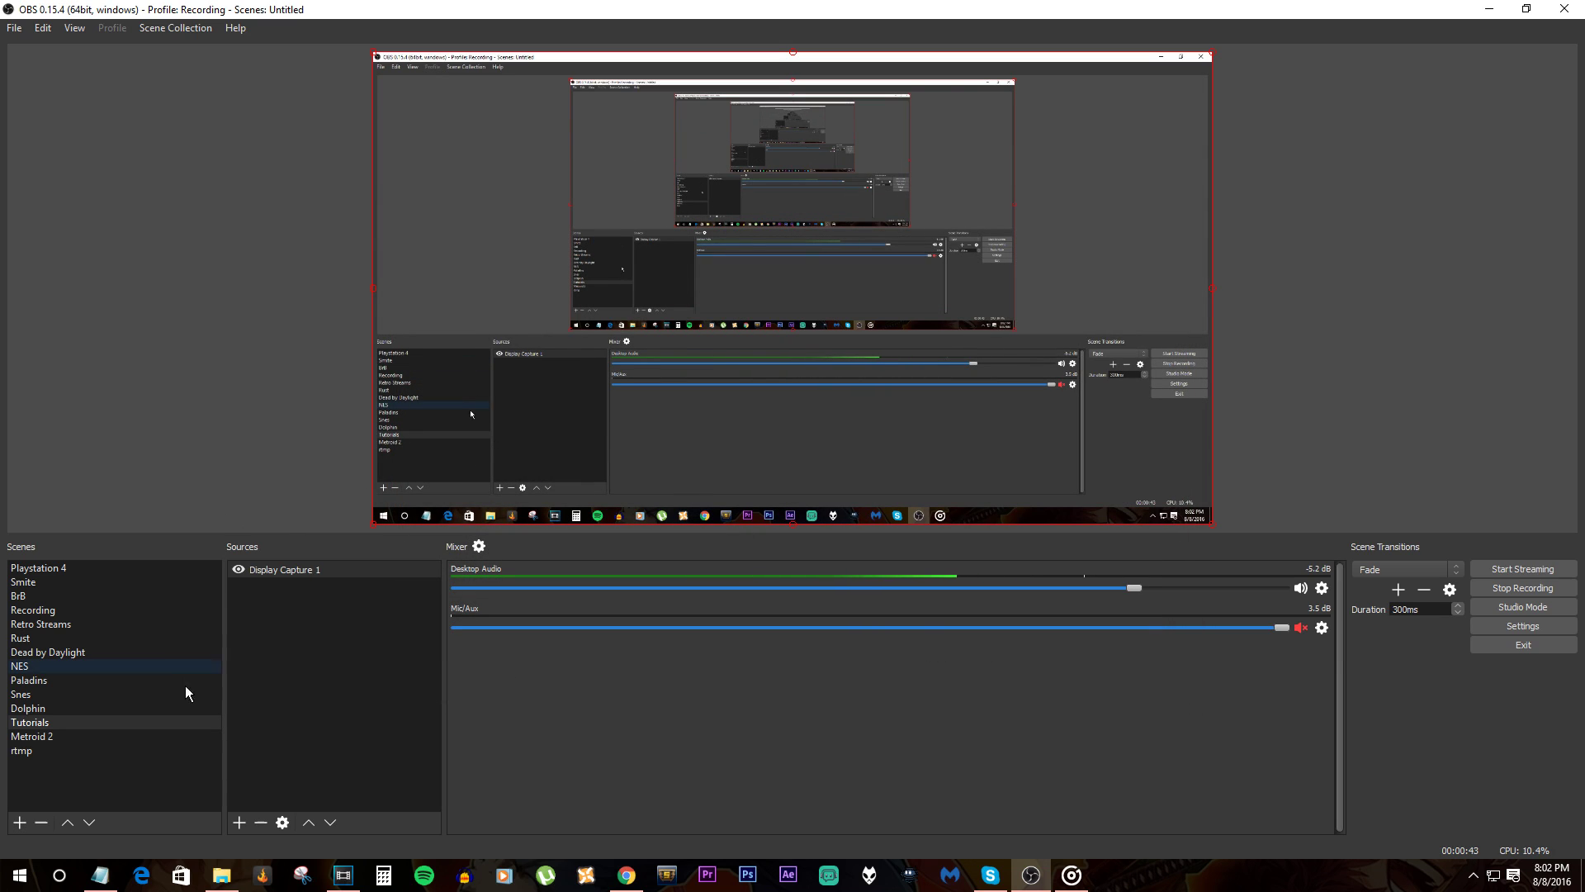